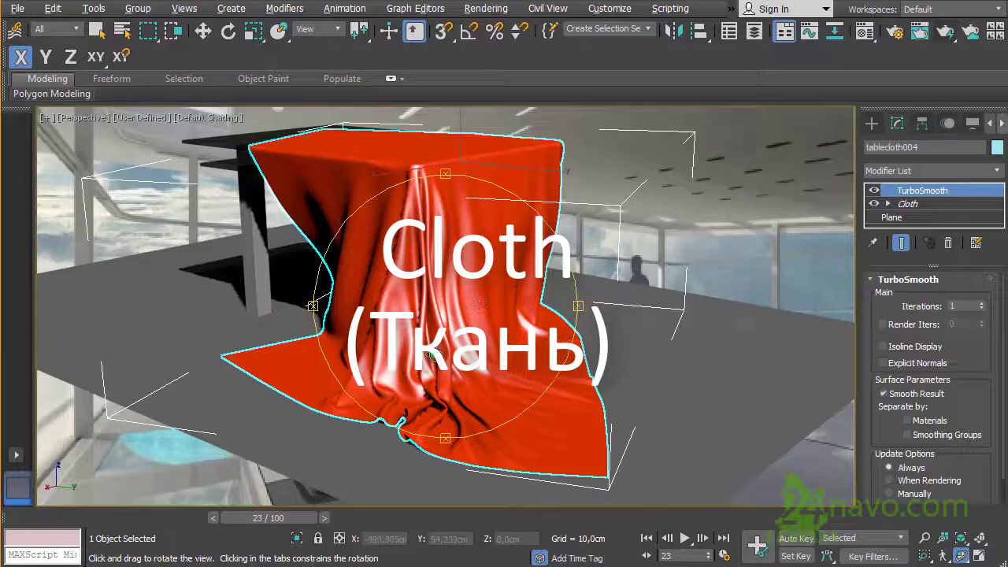
Step: Orbit around the finished draped-tablecloth demo in the Perspective viewport
mouse_move(463, 371)
left_mouse_down()
mouse_move(489, 361)
mouse_move(464, 358)
left_mouse_up()
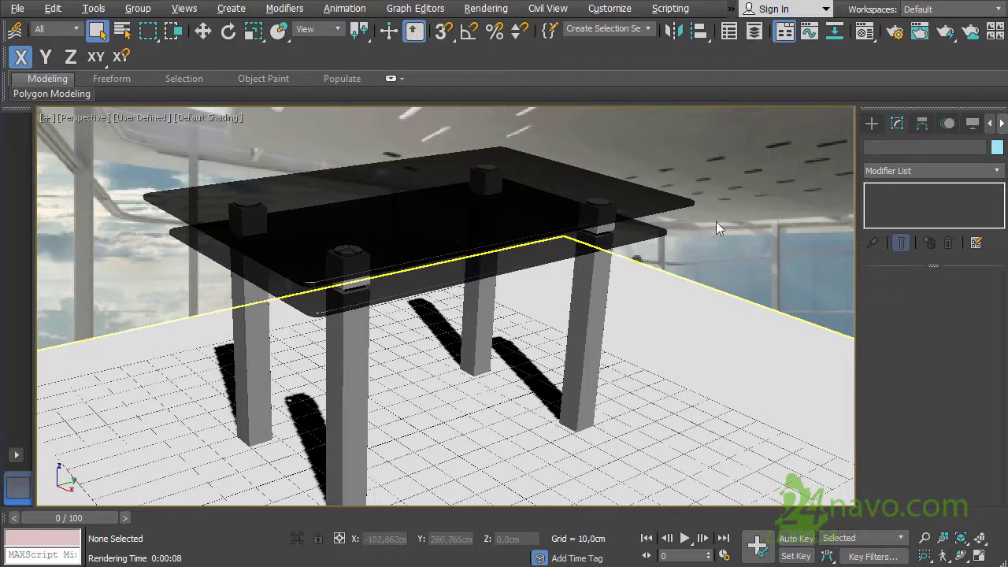
Step: Select all objects except the top glass and freeze them from the quad menu
key("ctrl+z")
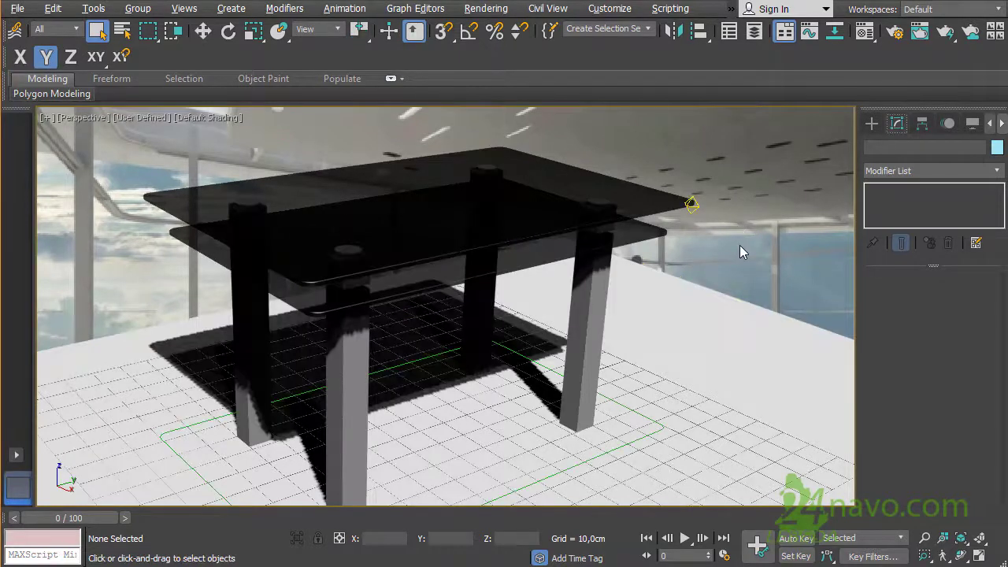
key("ctrl+a")
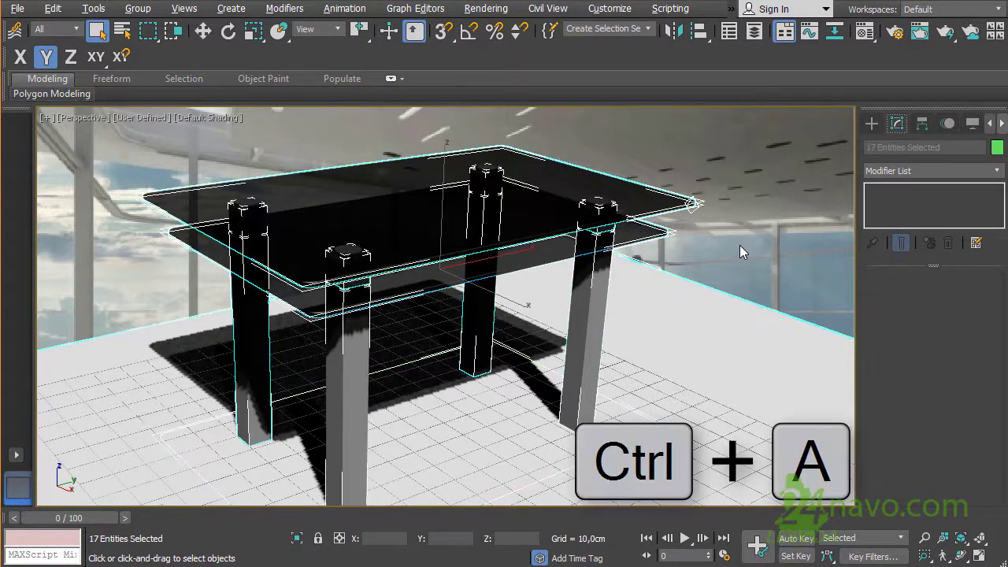
left_click(97, 31)
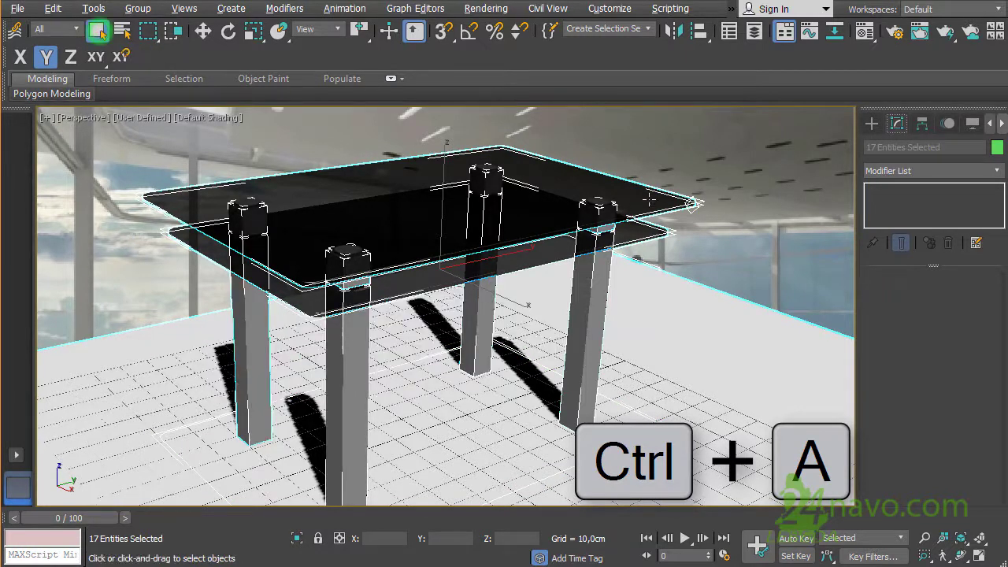
key("shift")
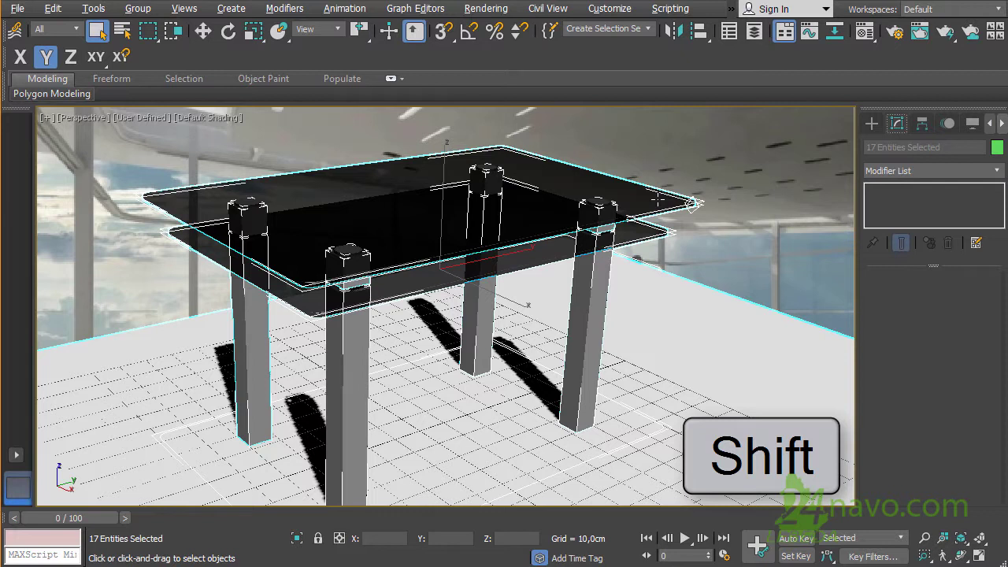
left_click(657, 201, "shift")
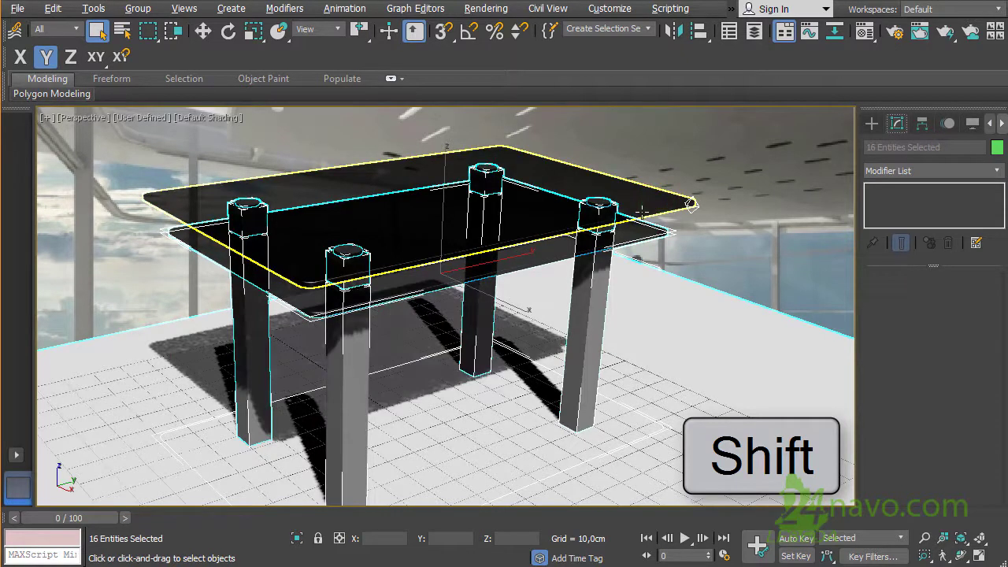
right_click(710, 233)
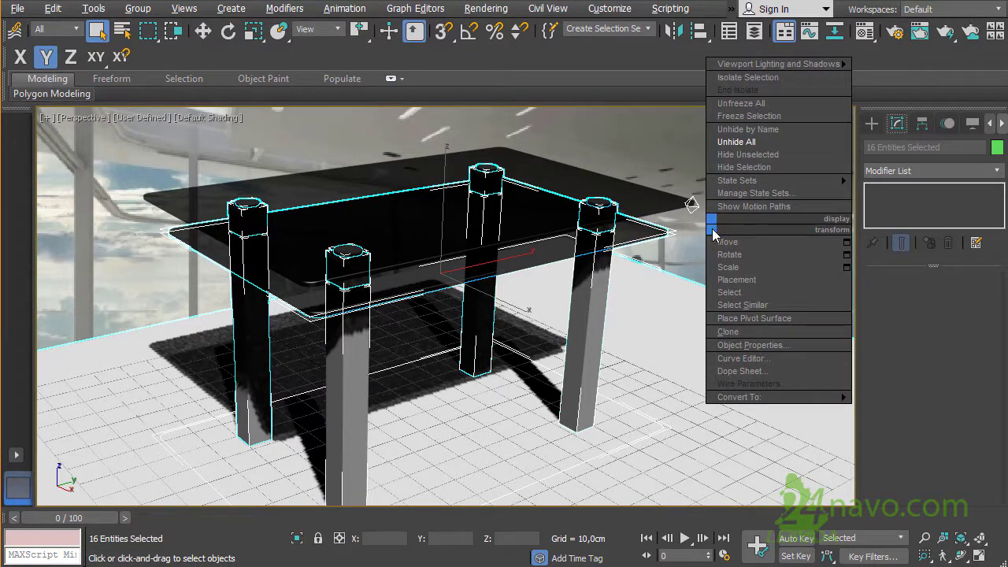
left_click(784, 117)
Step: Create a plane beside the table with Length 170 and Width 120
left_click(873, 124)
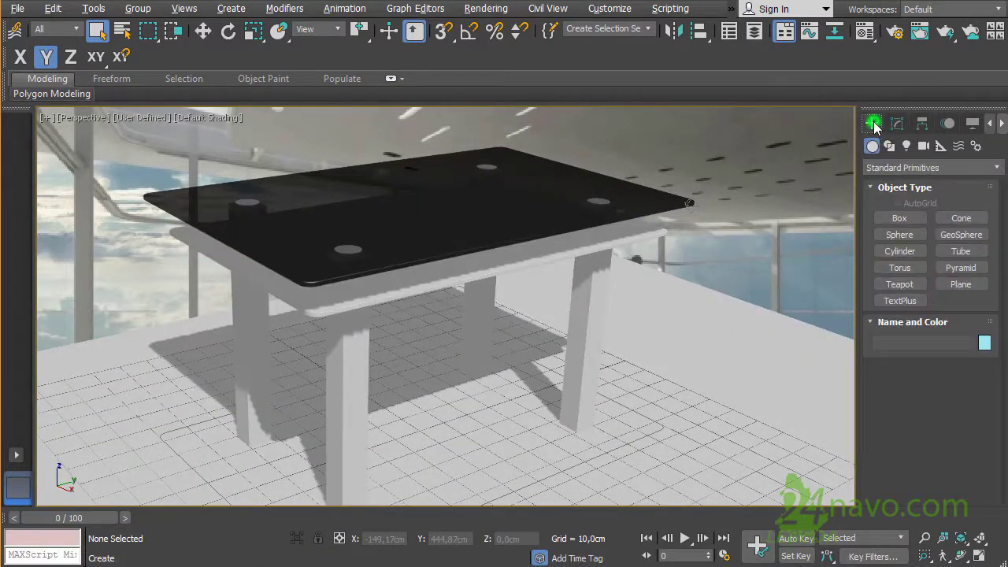
left_click(962, 284)
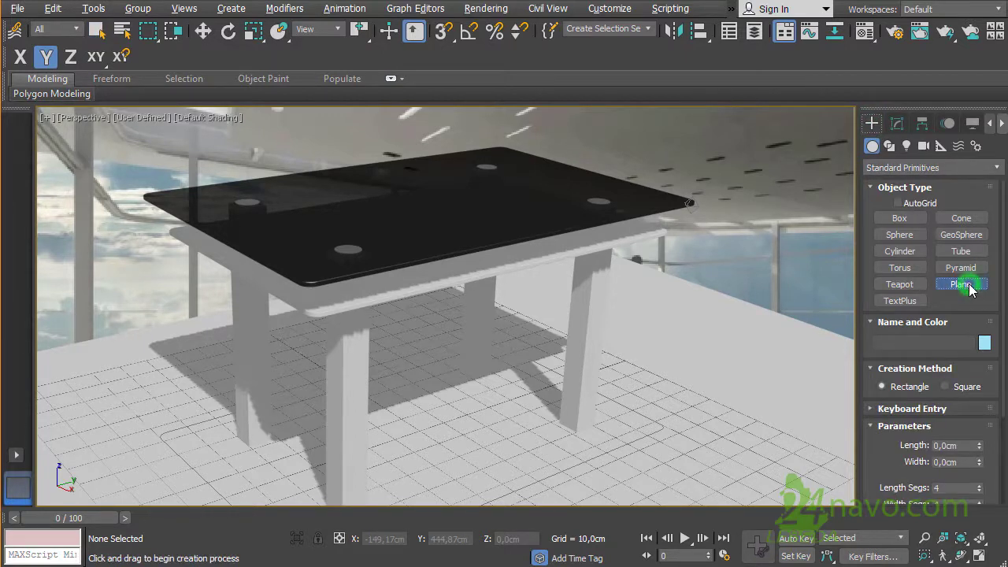
left_click_drag(576, 397, 852, 397)
left_click(896, 123)
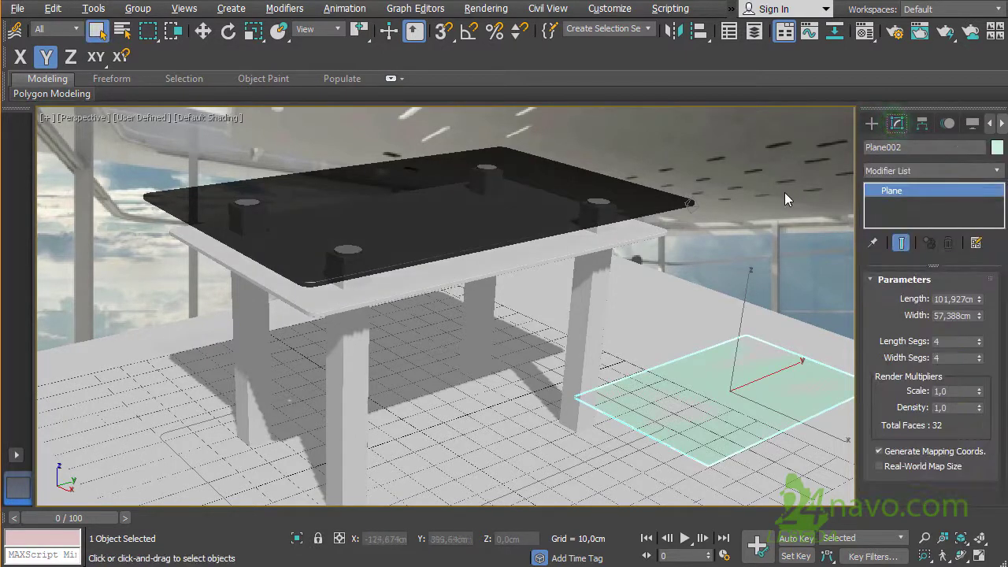
double_click(953, 298)
type("170")
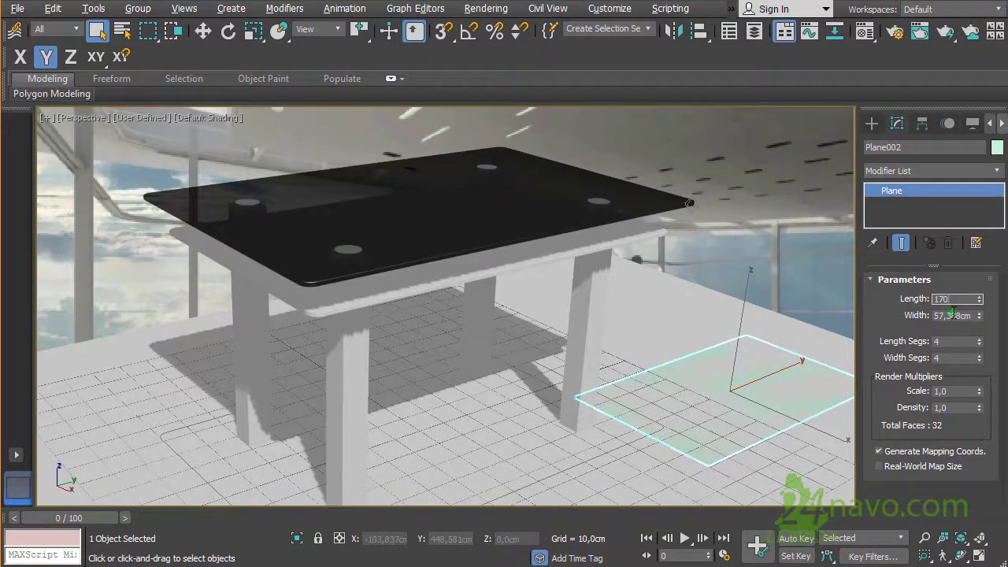
double_click(952, 314)
type("120")
key("Return")
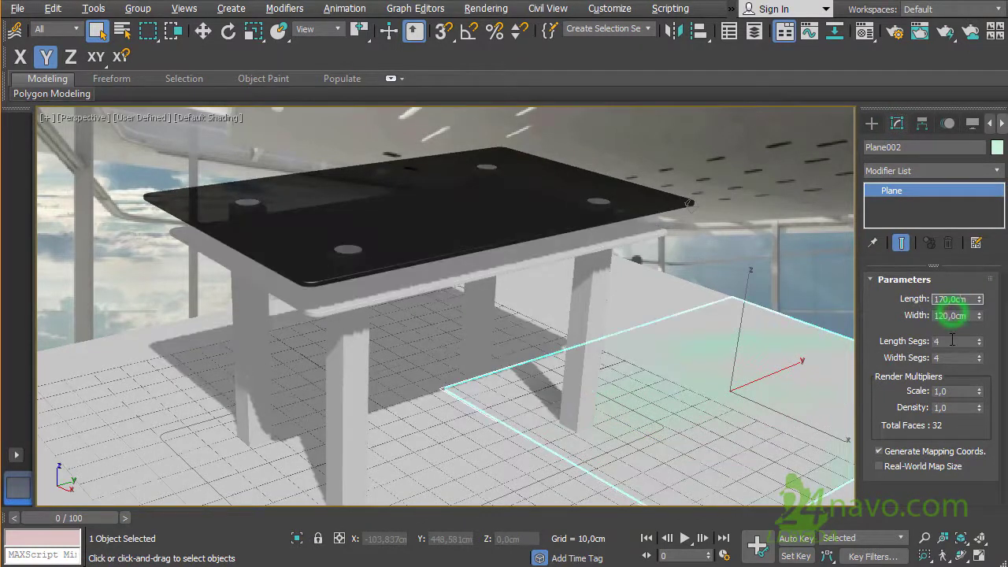
double_click(952, 340)
double_click(952, 356)
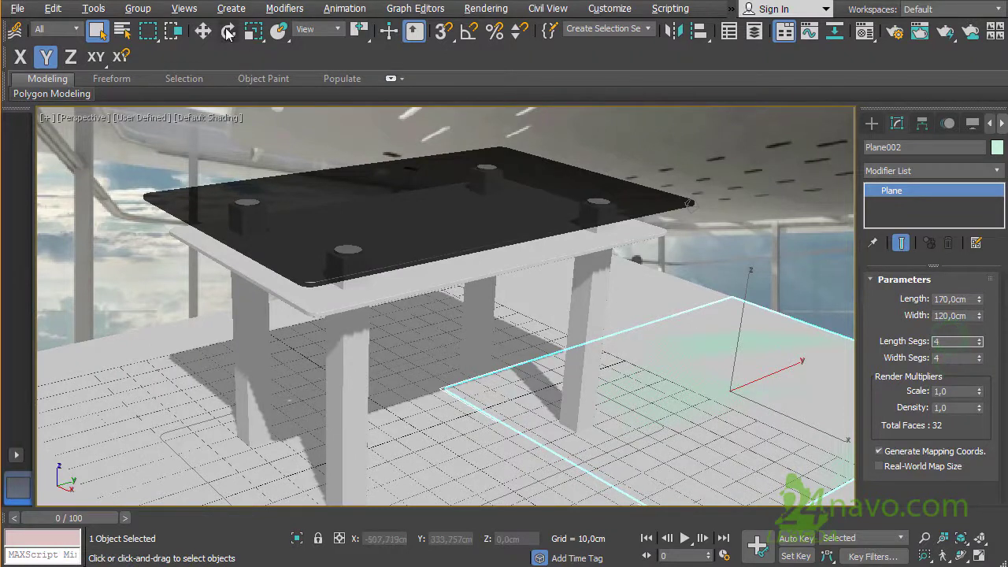
Step: Move the plane to X 0, Y 0, Z 80 cm above the tabletop
key("w")
double_click(386, 538)
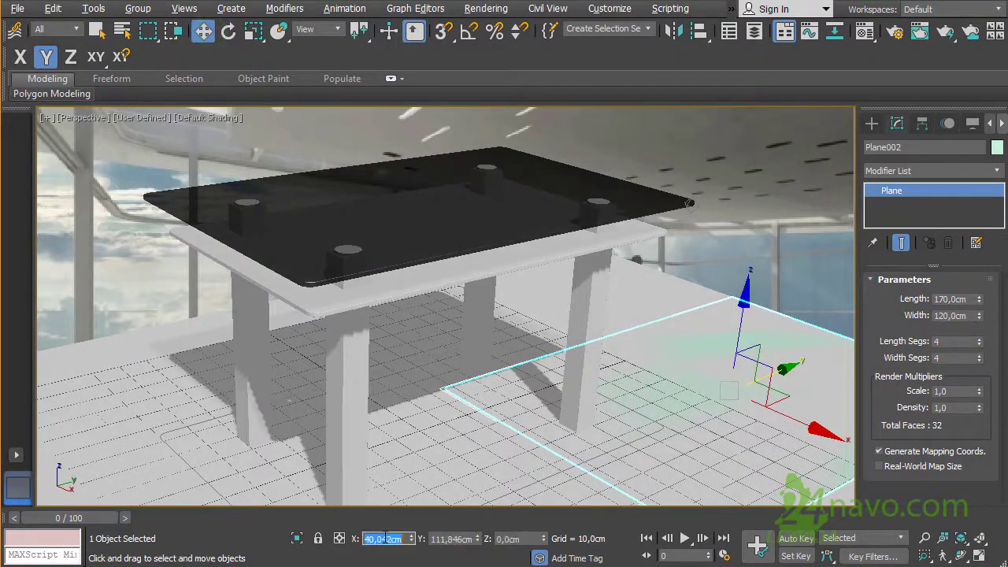
type("0")
key("Tab")
type("0")
key("Tab")
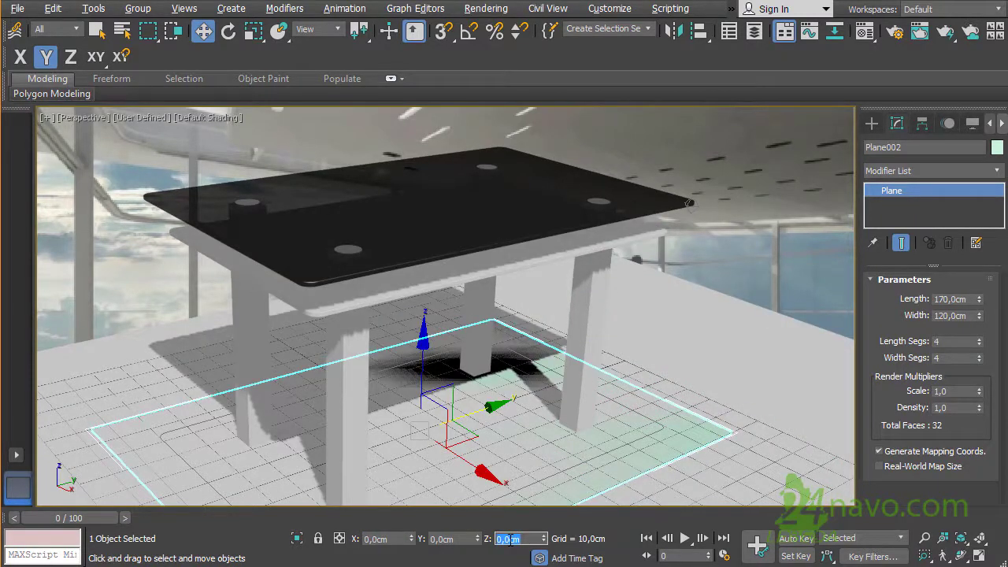
type("80")
key("Return")
key("q")
mouse_move(527, 356)
middle_mouse_down("alt")
mouse_move(542, 334)
mouse_move(506, 315)
mouse_move(523, 319)
mouse_move(532, 306)
mouse_move(529, 348)
middle_mouse_up("alt")
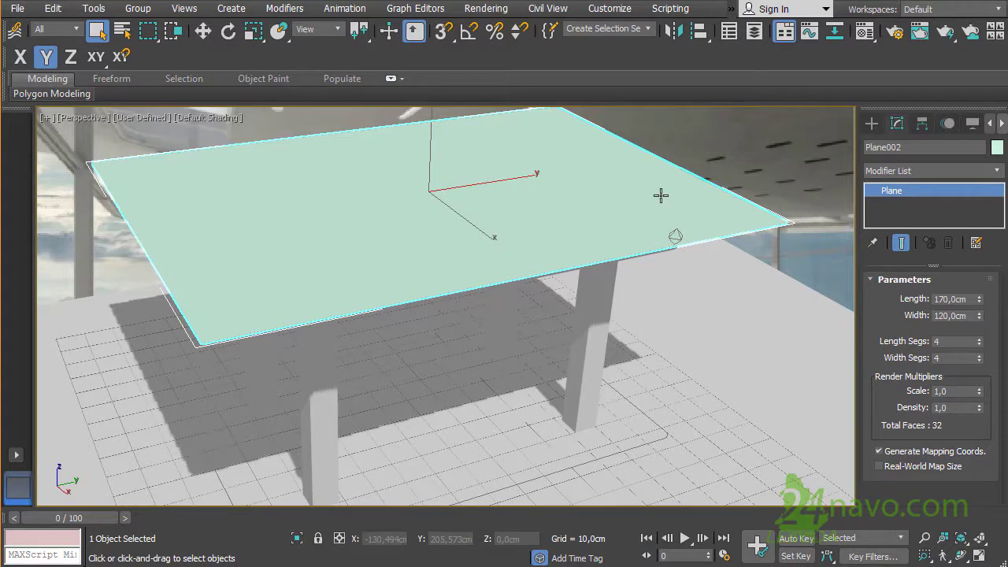
Step: Rename the plane 'Cloth' and the tabletop 'table', then select both objects
double_click(916, 150)
type("Cloth")
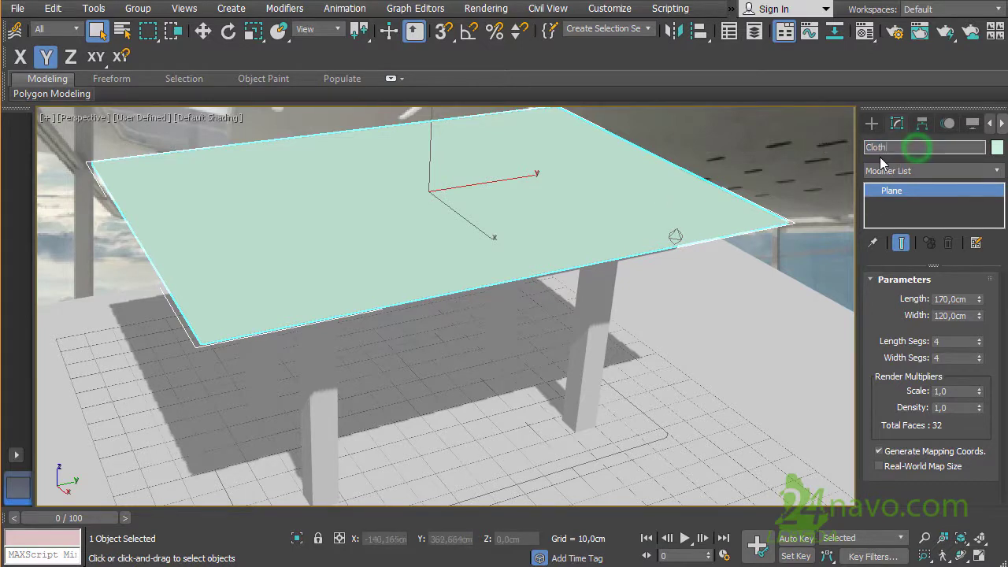
middle_click_drag(472, 279, 462, 237, "alt")
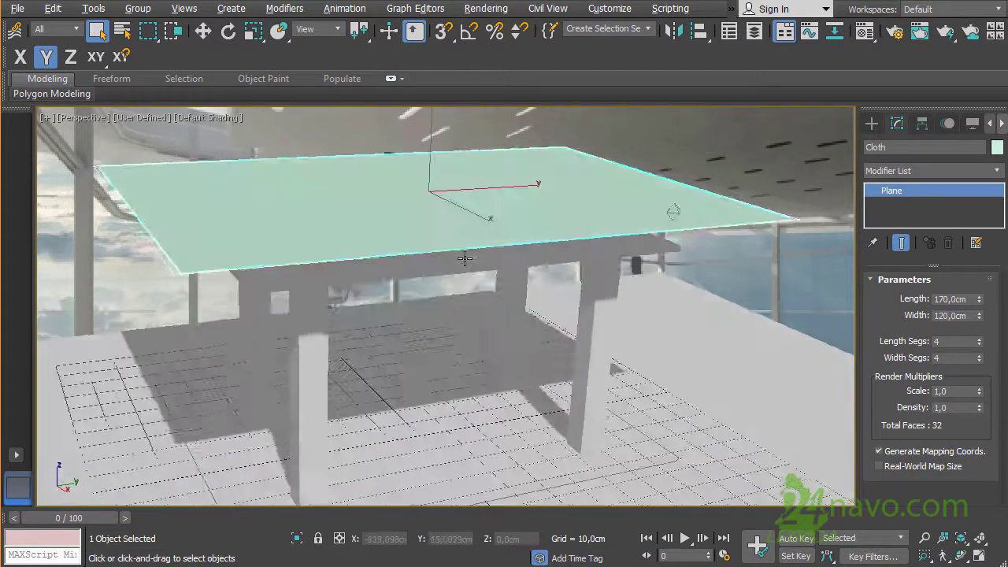
left_click(719, 201)
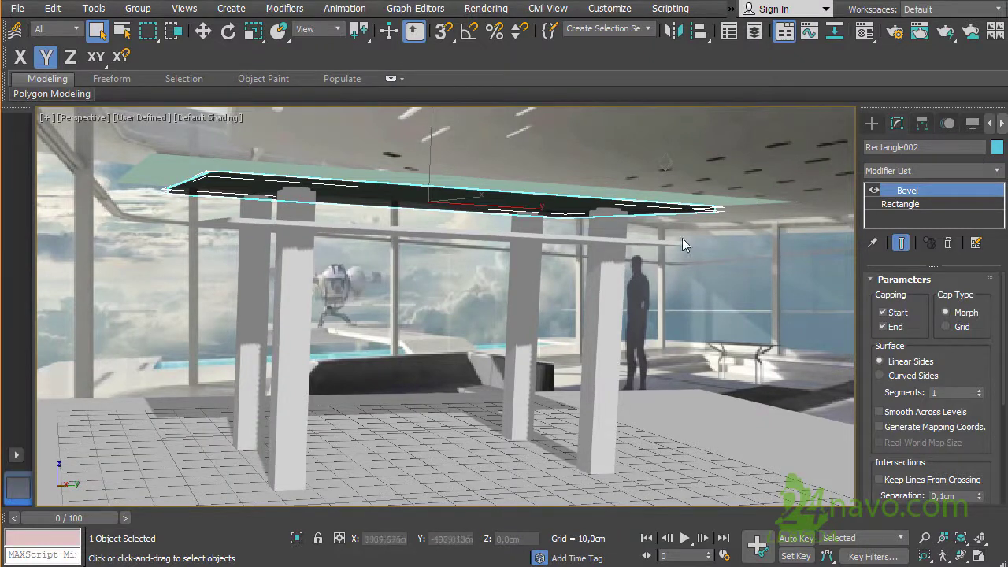
left_click(931, 148)
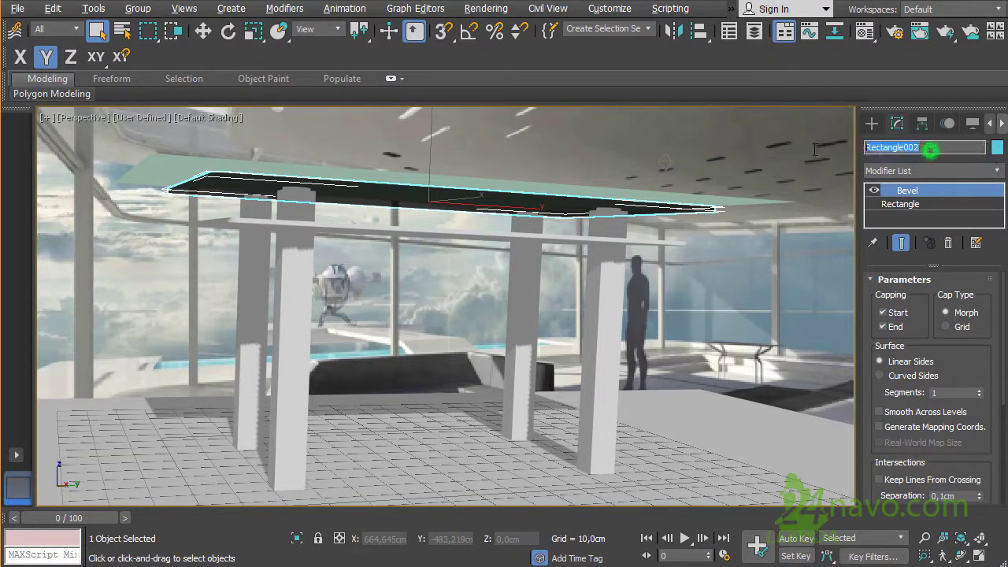
type("table")
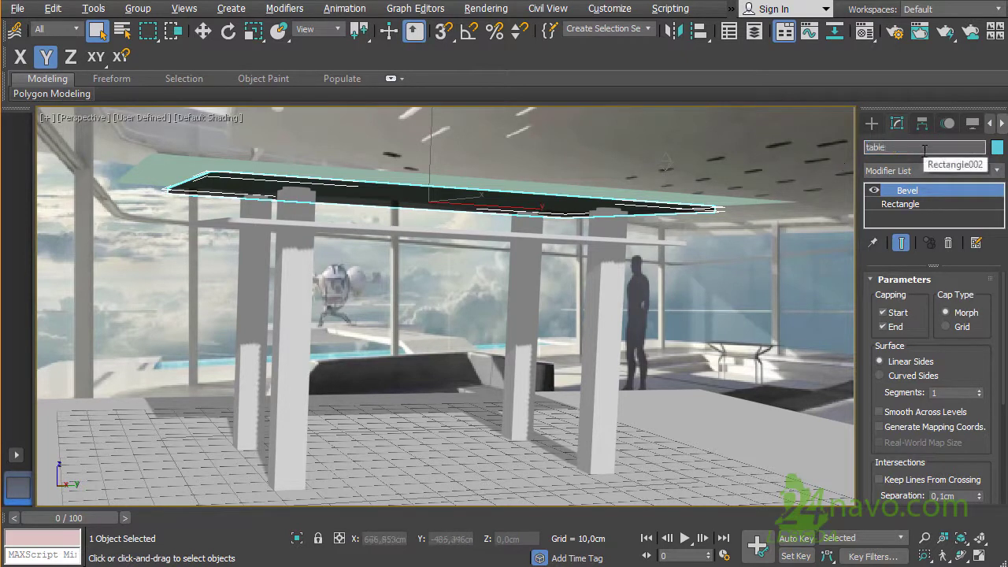
left_click(586, 146, "ctrl")
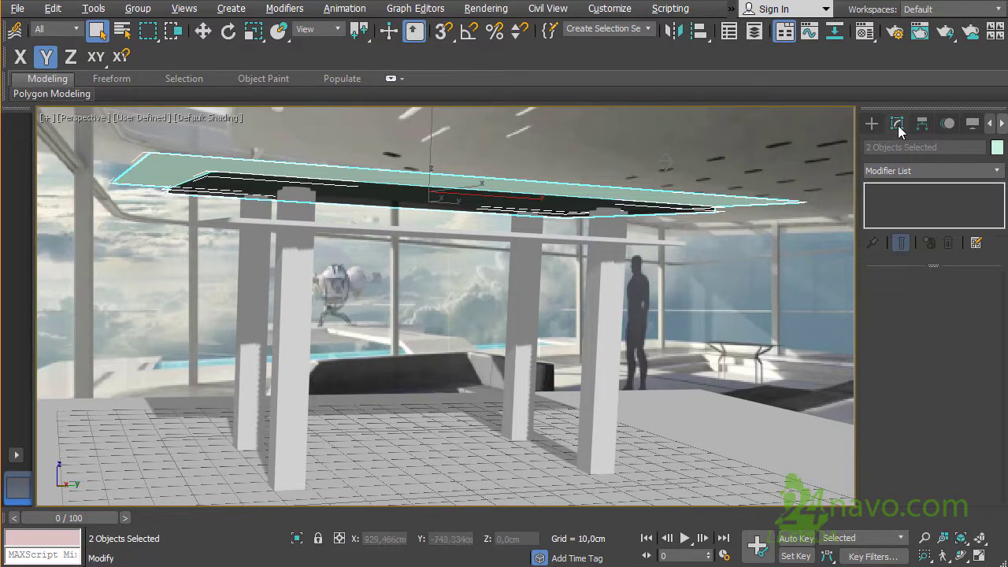
Step: Add a Cloth modifier from the Modifier List to the Cloth plane and table
left_click(996, 172)
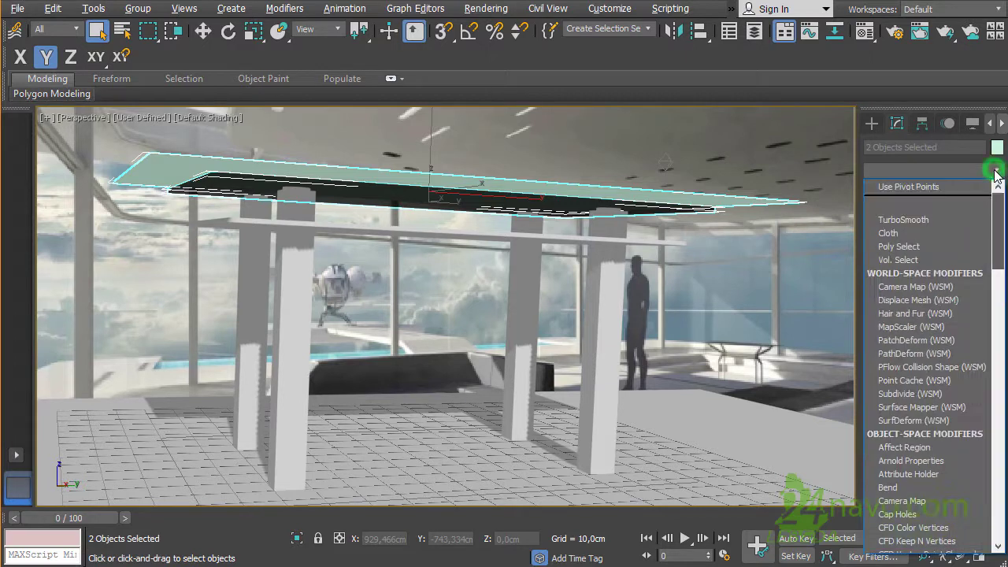
scroll(929, 354, "down", 2)
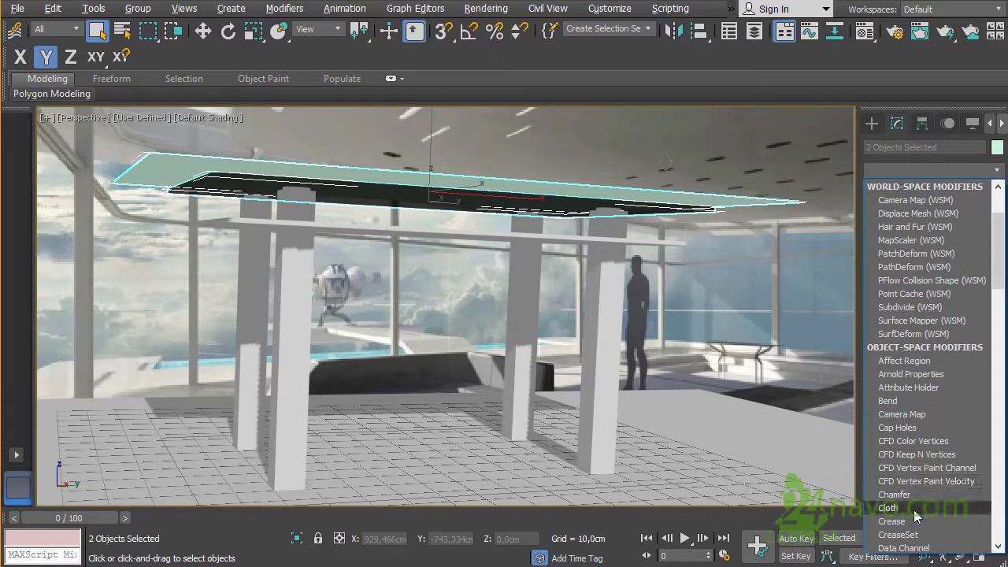
left_click(926, 510)
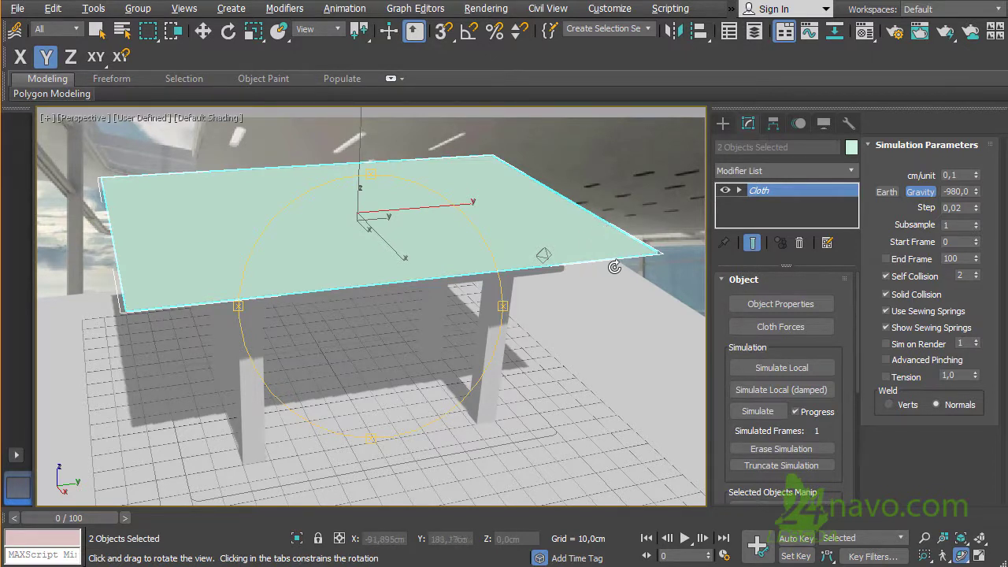
Step: In Cloth Object Properties, make the table a Collision Object, then pick Cloth
left_click(817, 309)
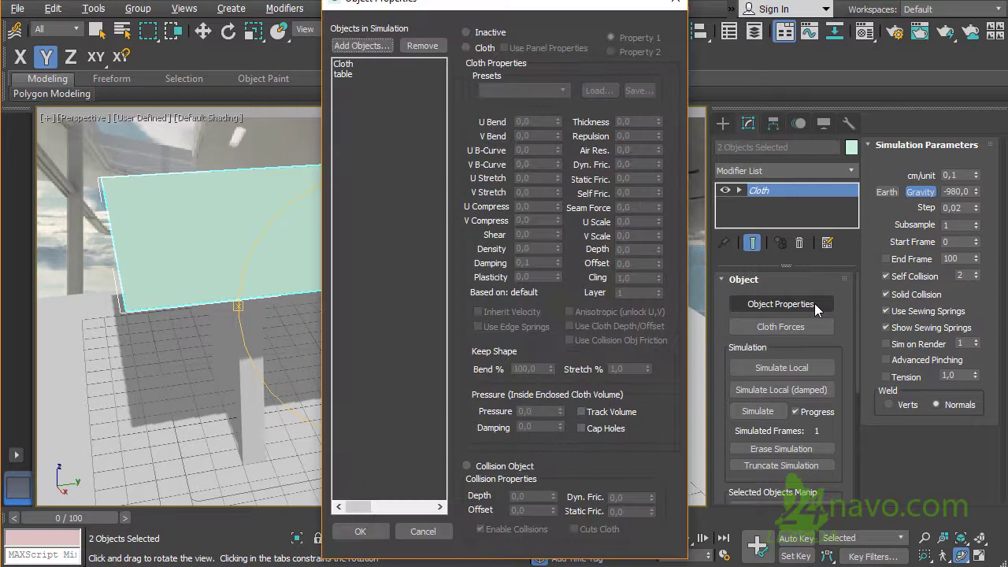
left_click(344, 66)
left_click(346, 74)
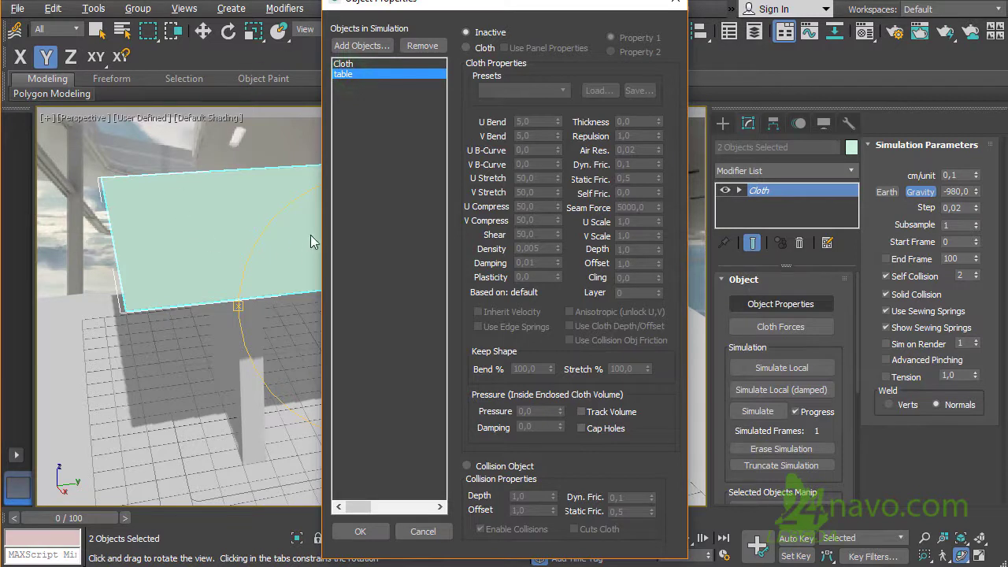
left_click(361, 46)
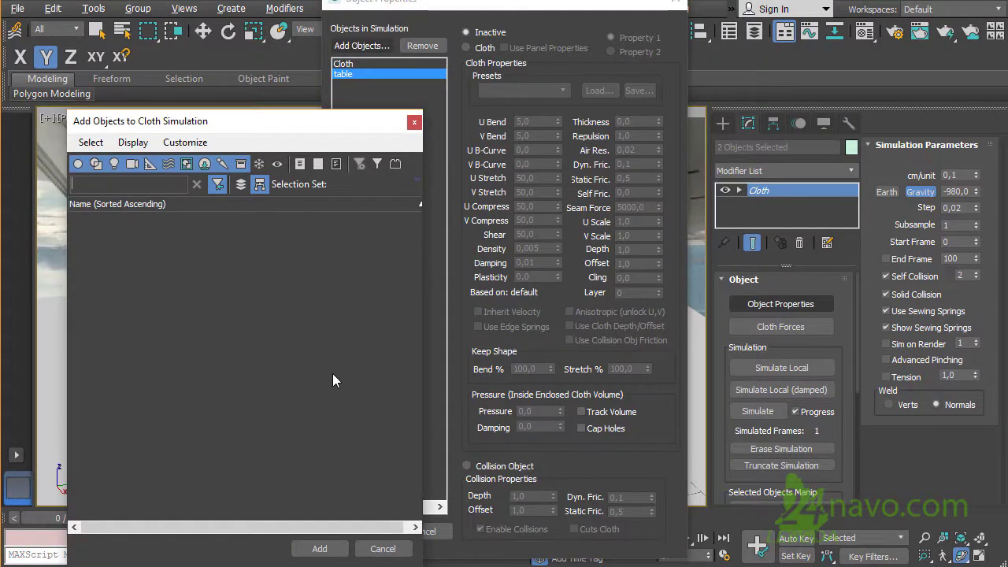
left_click(383, 548)
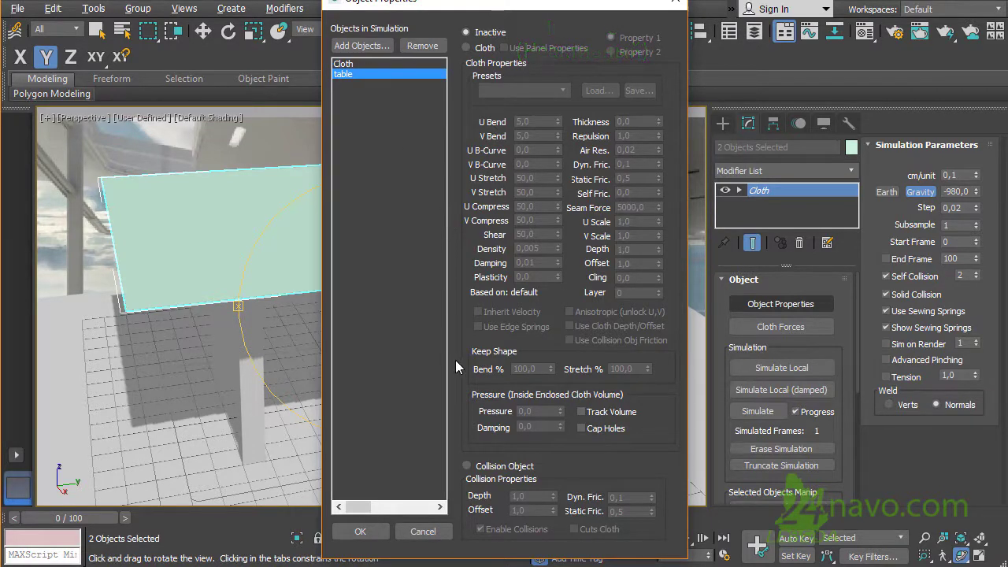
left_click(467, 466)
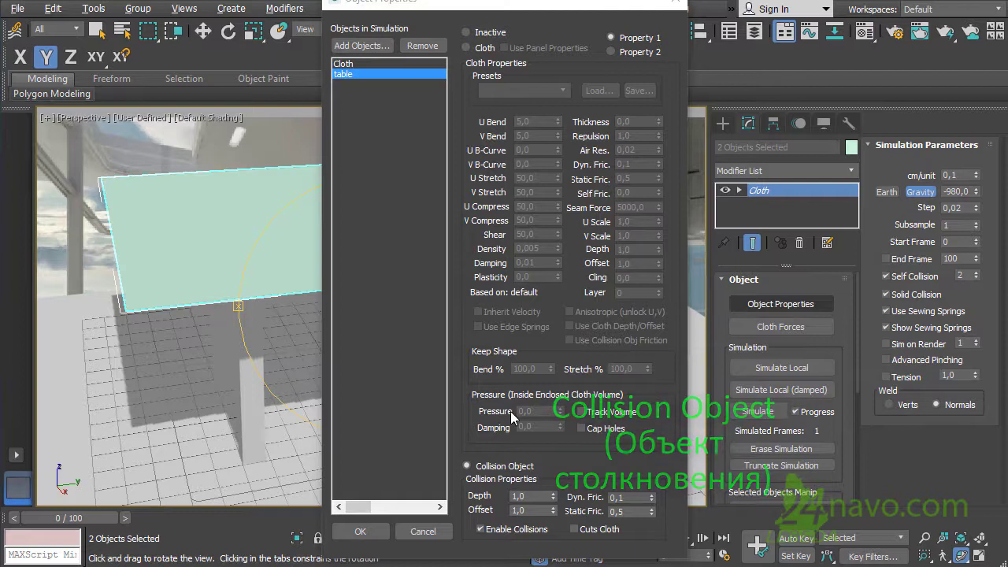
left_click(345, 64)
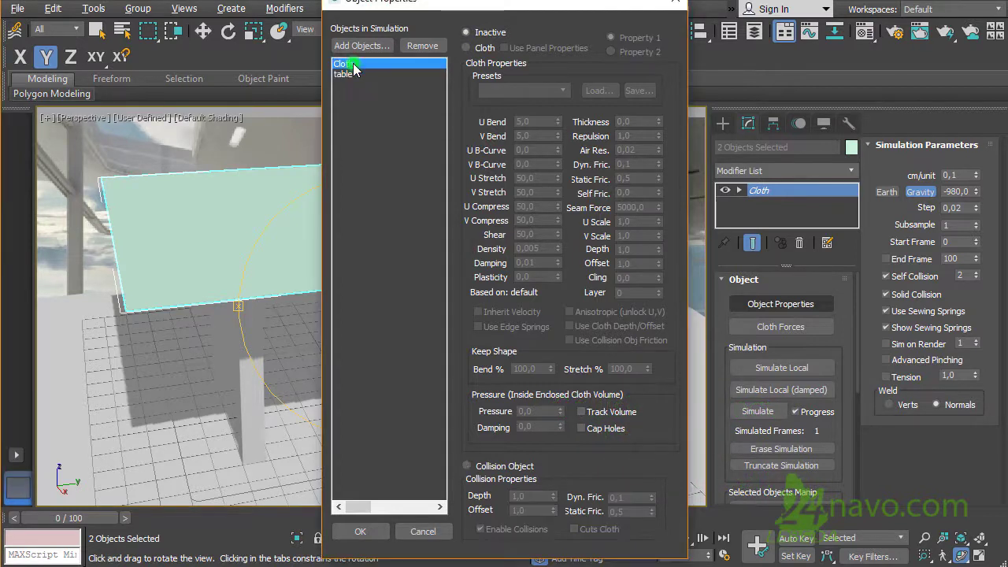
Step: Make the plane a Cloth object using the Polyester preset and confirm with OK
left_click(467, 48)
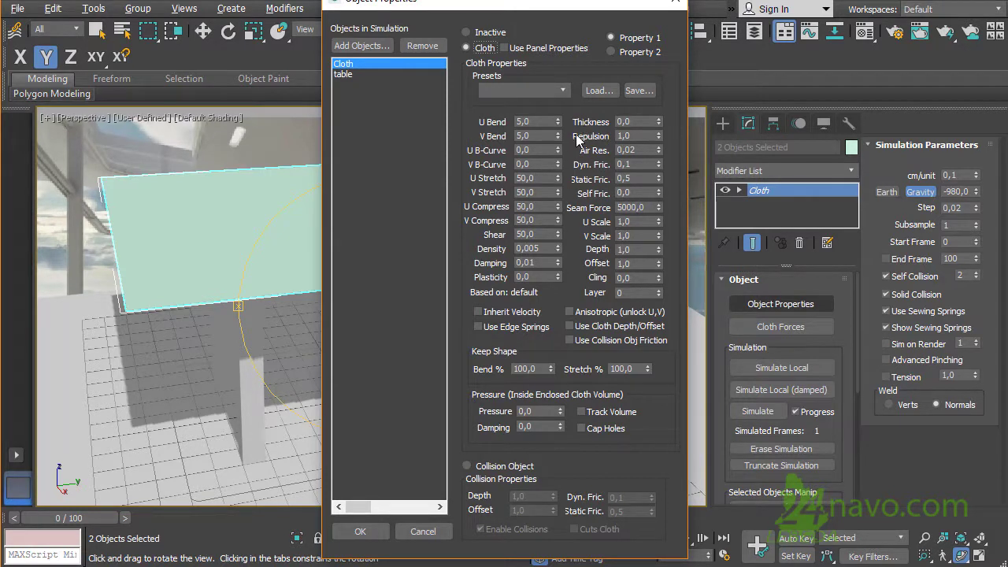
left_click(564, 89)
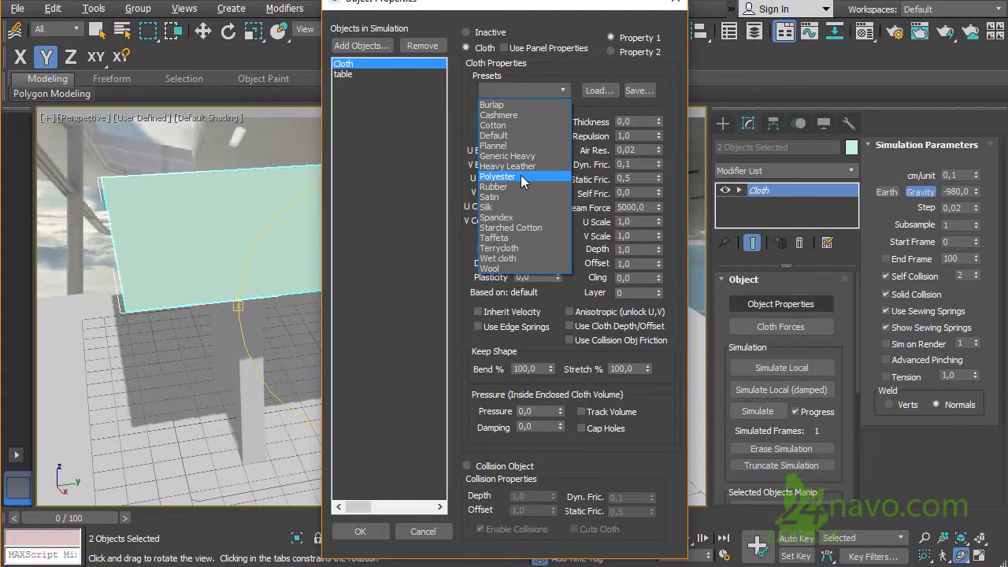
left_click(524, 180)
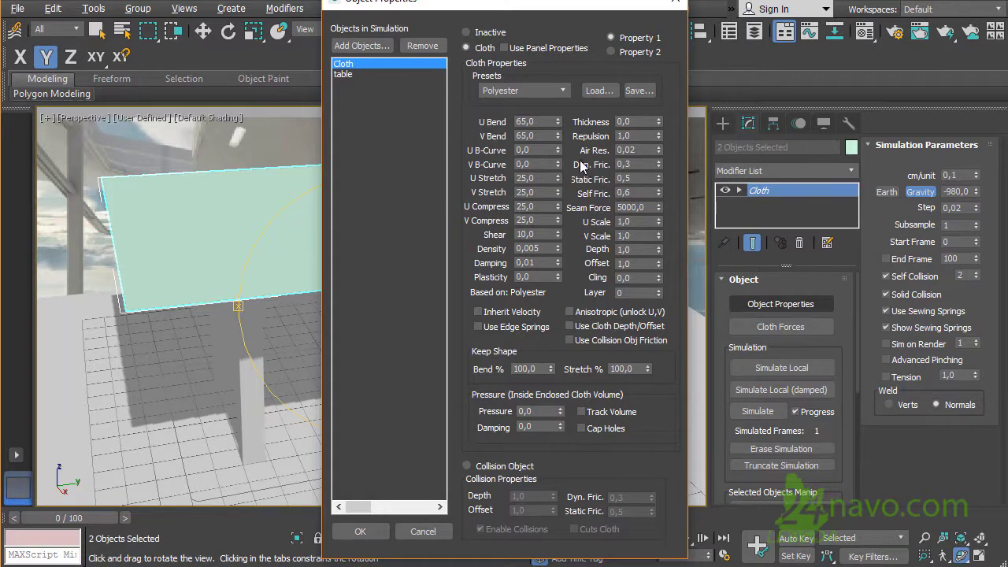
left_click(360, 531)
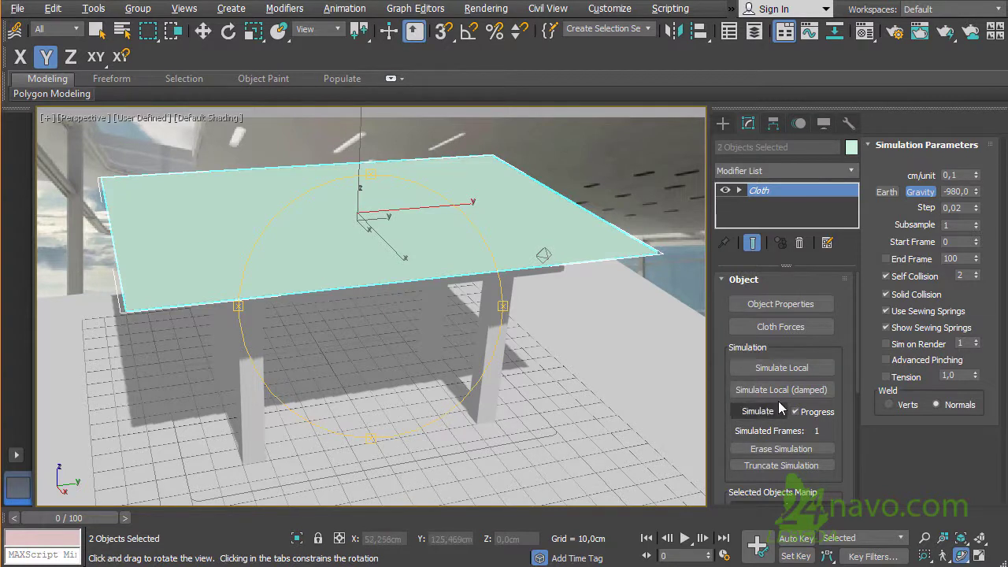
Step: Run the cloth simulation across frames 0–100
left_click(800, 375)
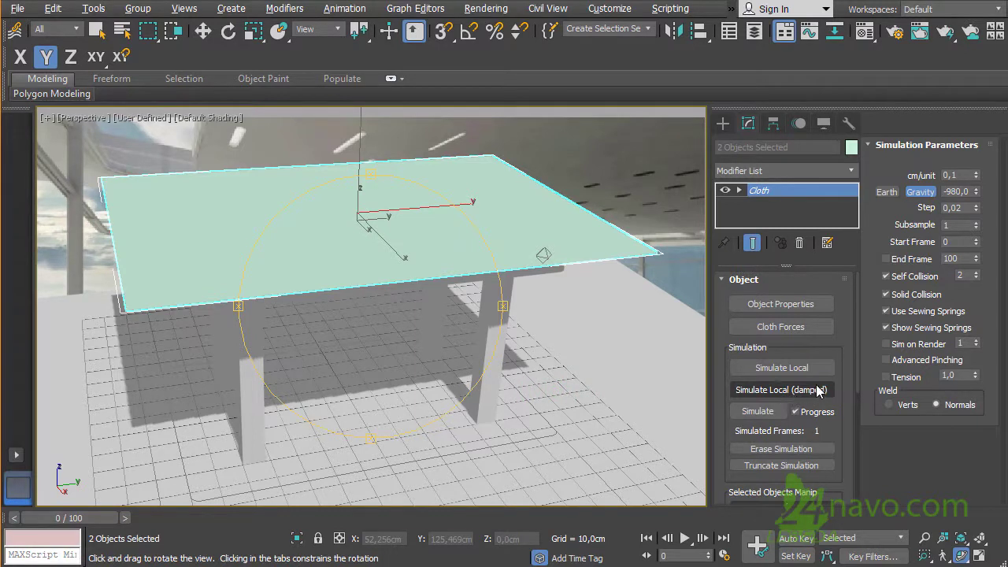
left_click(758, 415)
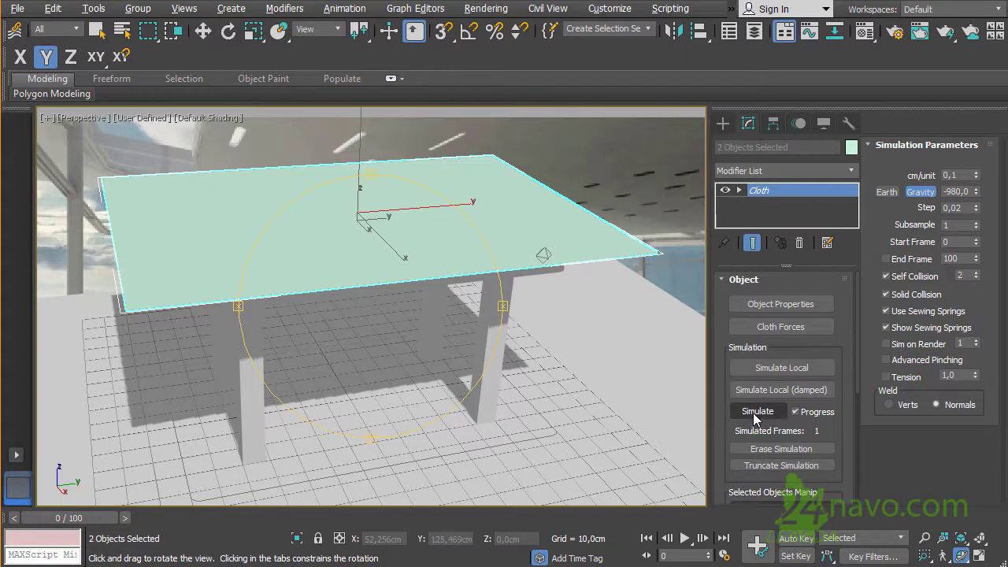
left_click(764, 416)
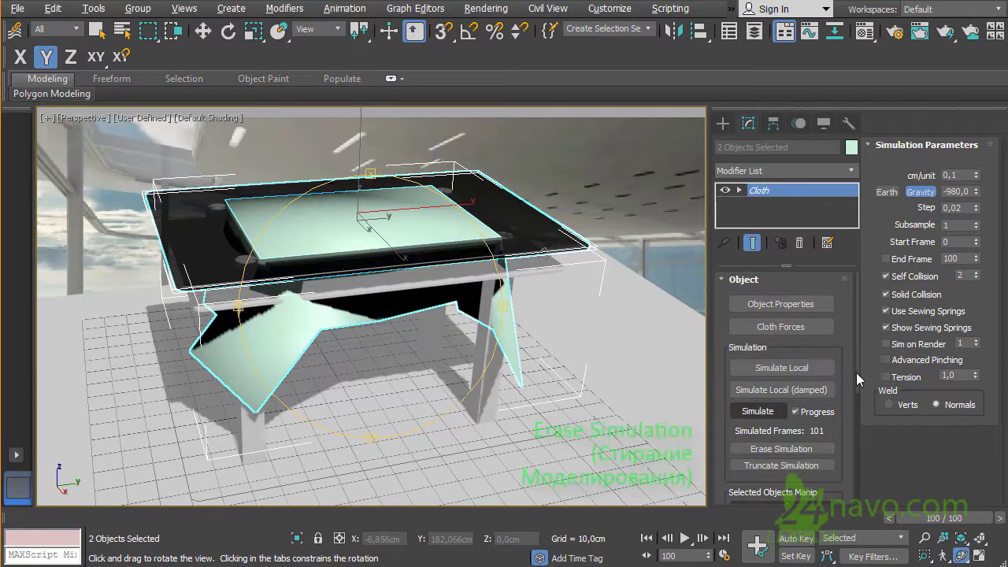
Step: Erase the cloth simulation and enter -930 as the Gravity value
left_click(780, 450)
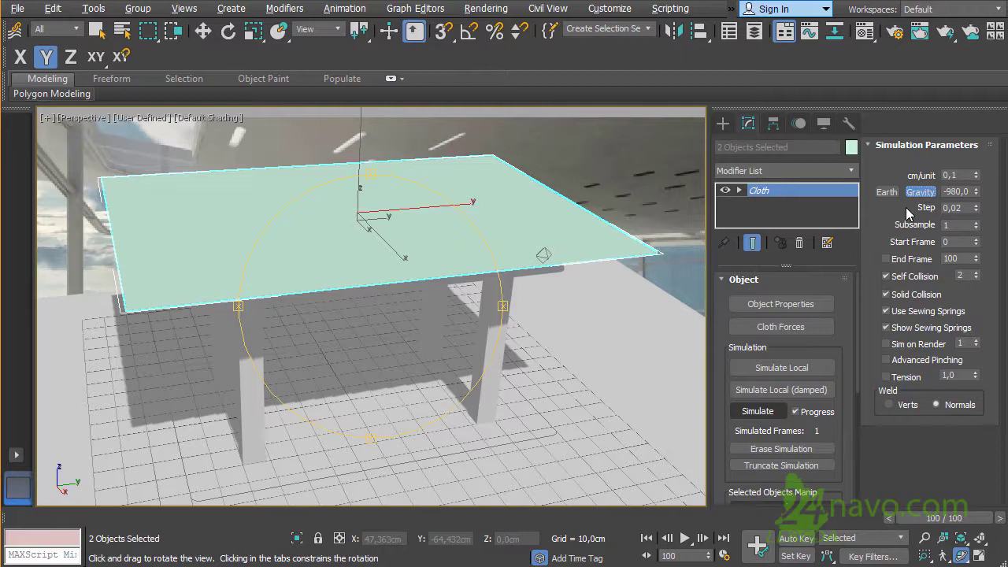
double_click(950, 190)
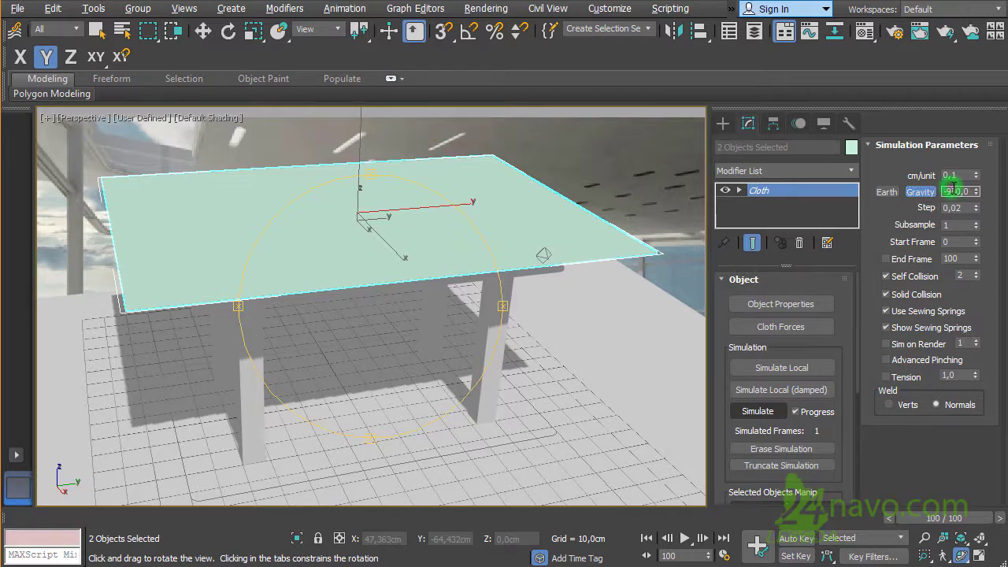
type("-930")
key("Return")
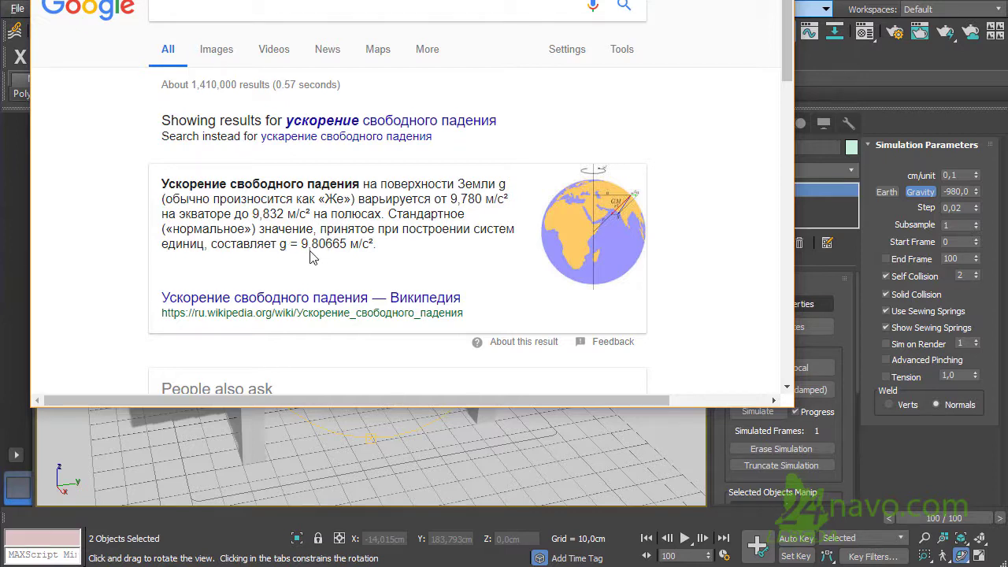
Step: Highlight the standard gravity value 9.80665 m/s² in the Google result
double_click(303, 244)
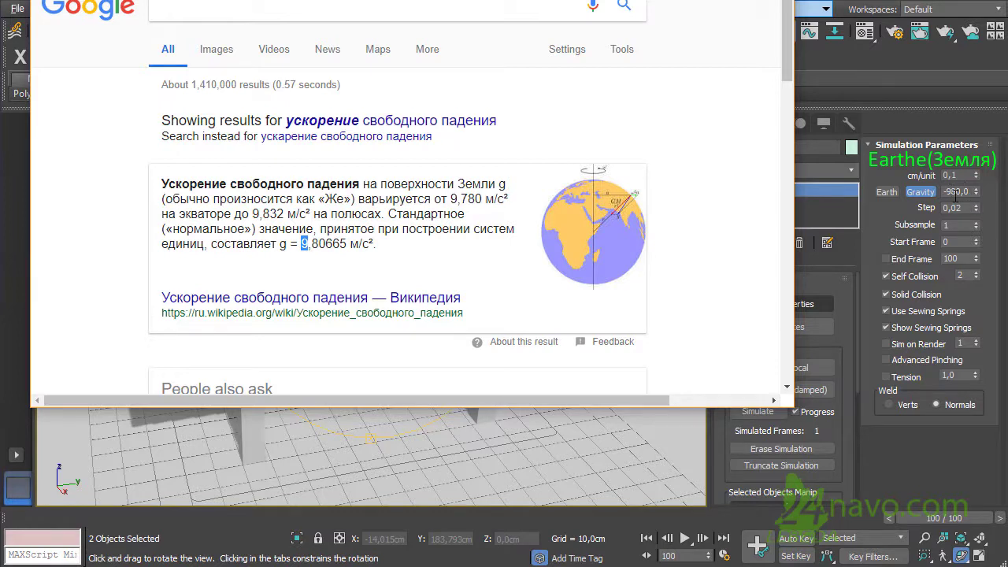
Step: Return to the viewport and select only the cloth plane
left_click(943, 216)
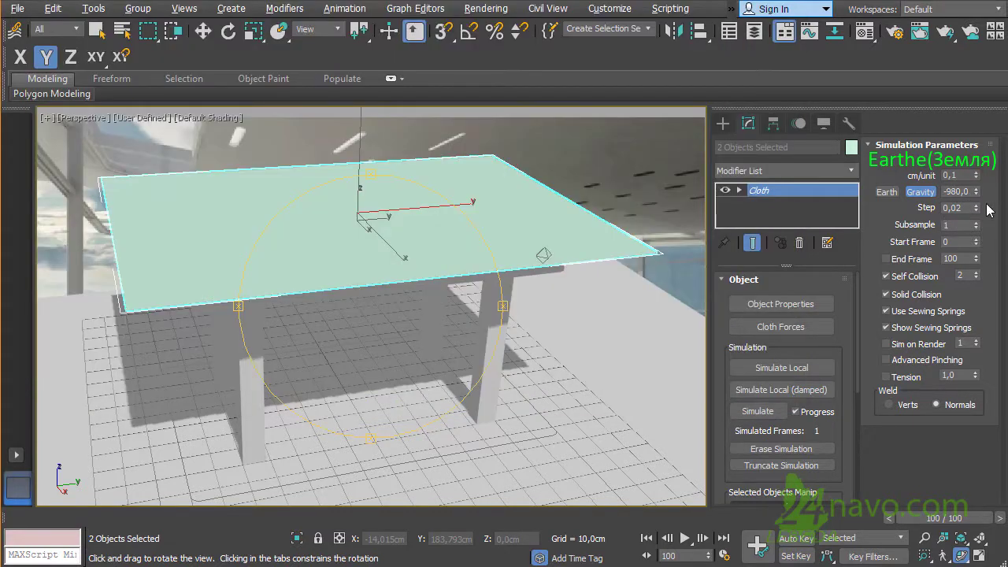
double_click(961, 190)
key("Escape")
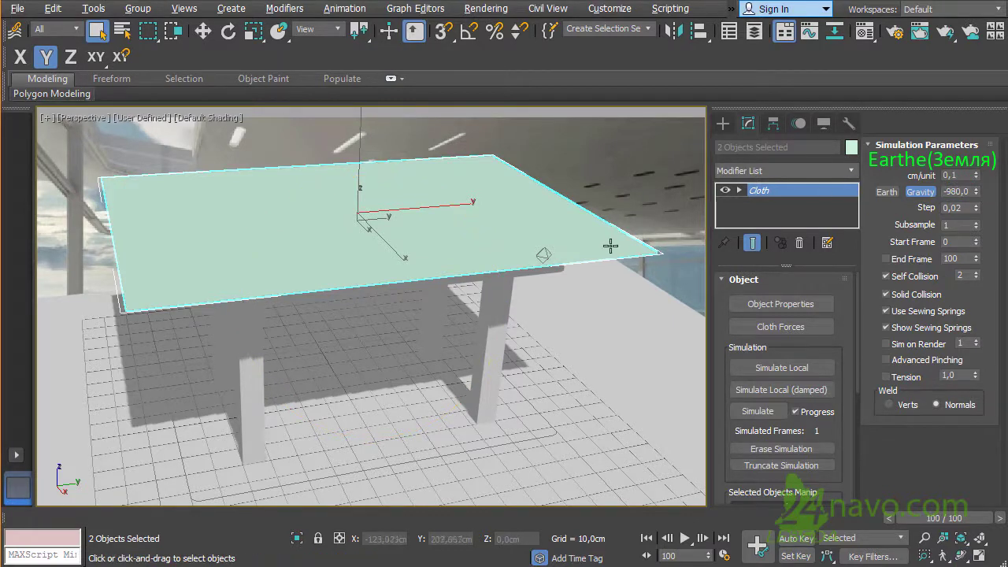
left_click(615, 247)
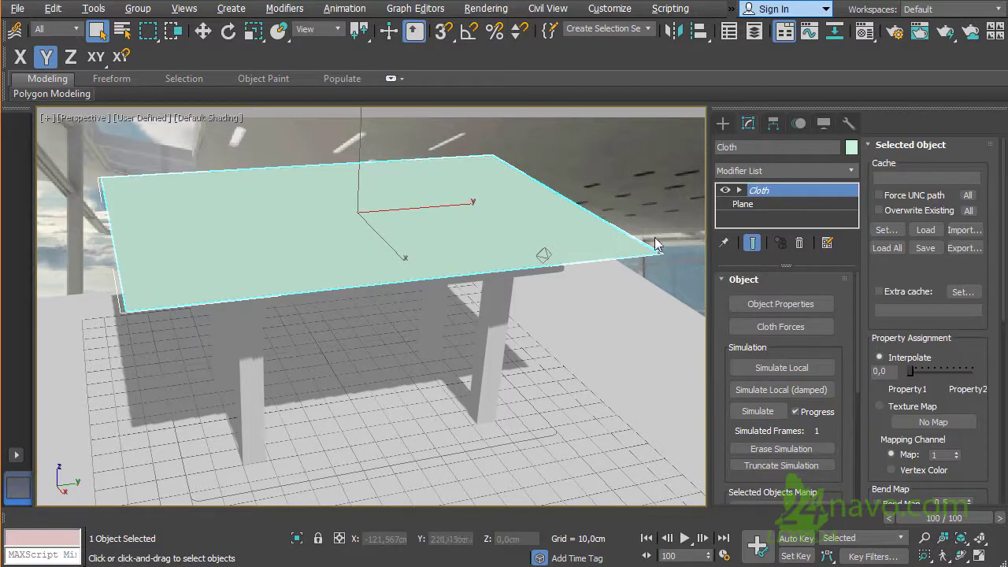
Step: At the Plane level, accept the warning and set Length and Width Segs to 200
left_click(772, 206)
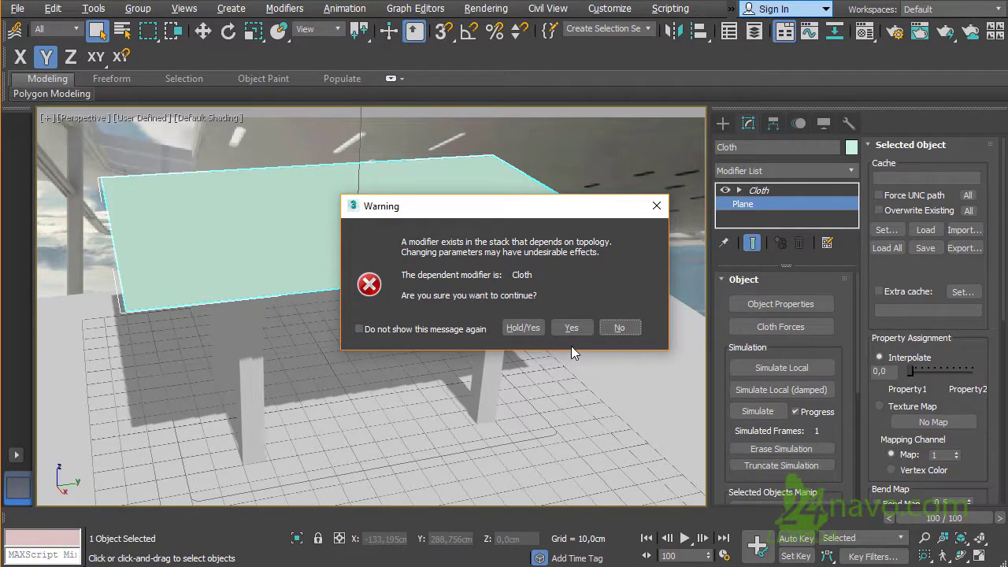
left_click(572, 327)
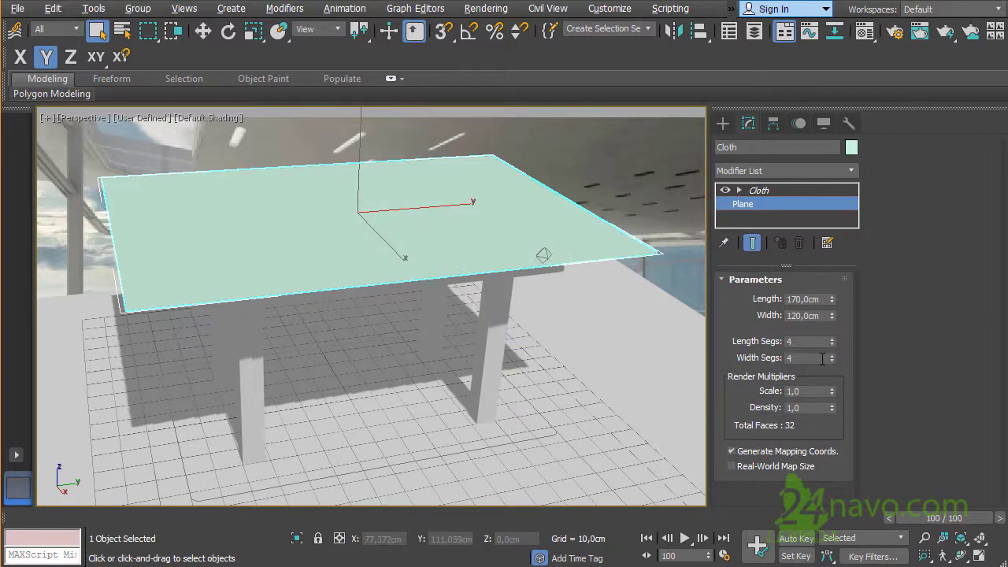
double_click(789, 341)
type("00")
key("Tab")
type("200")
left_click(809, 342)
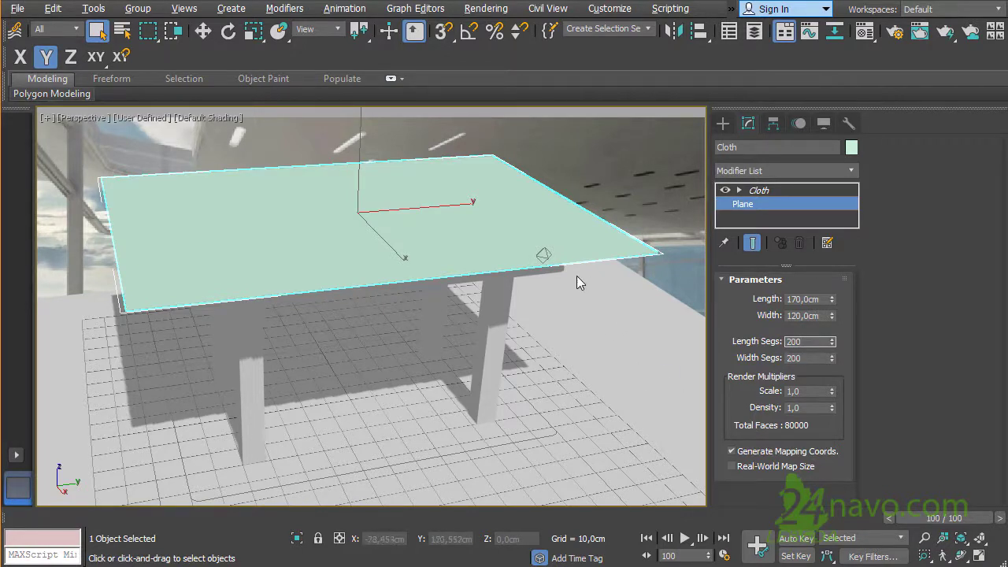
scroll(598, 315, "up", 5)
key("F4")
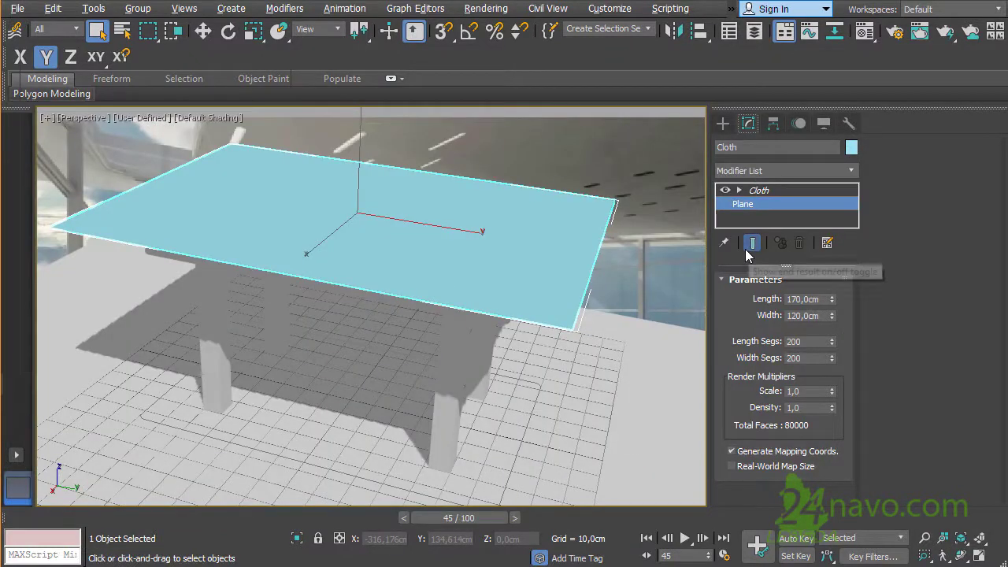
Step: Rerun the Cloth simulation on the dense plane, stopping it around frame 64
left_click(790, 191)
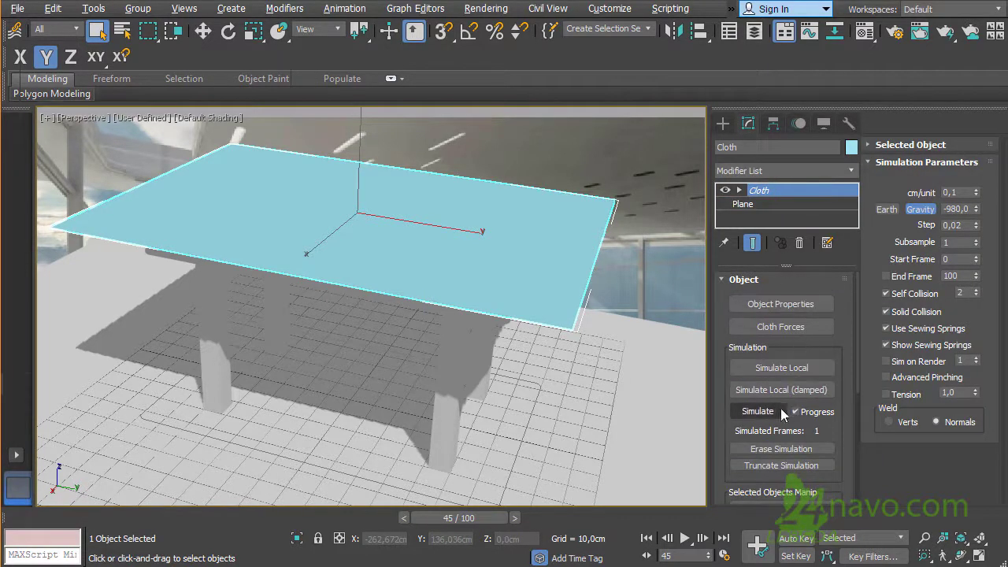
left_click(758, 411)
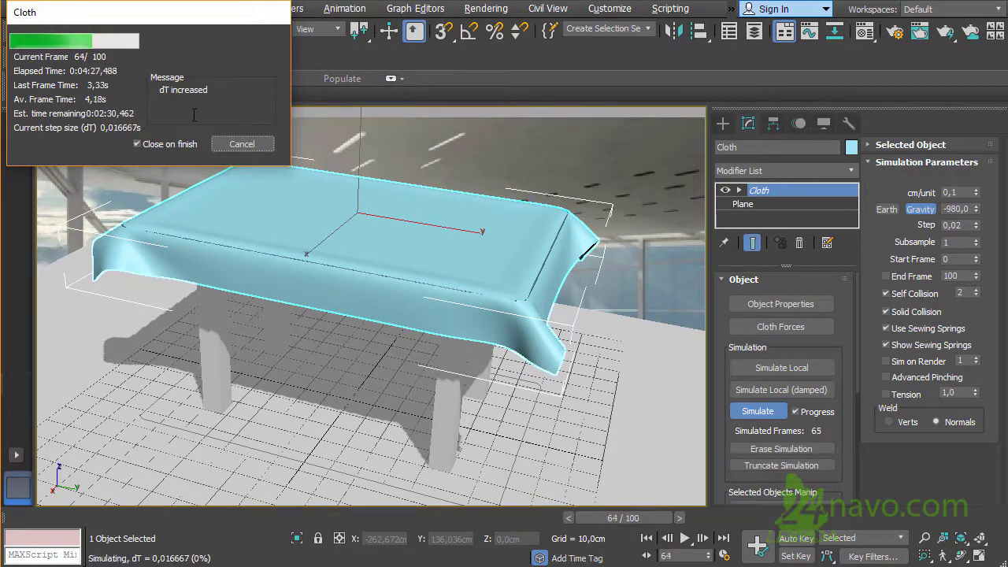
left_click(250, 148)
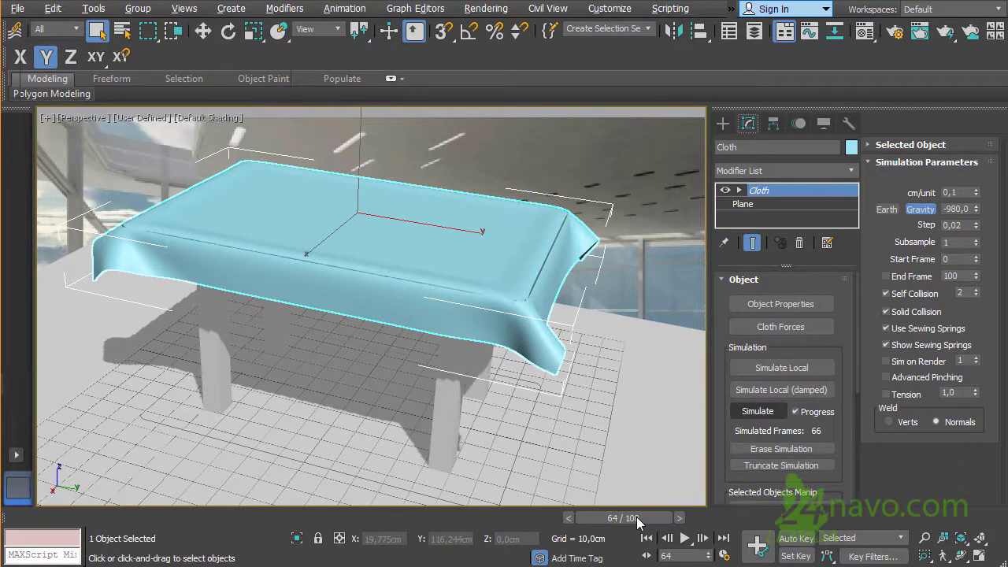
mouse_move(636, 517)
left_mouse_down()
mouse_move(705, 525)
mouse_move(116, 501)
mouse_move(138, 502)
left_mouse_up()
left_click_drag(229, 498, 195, 479)
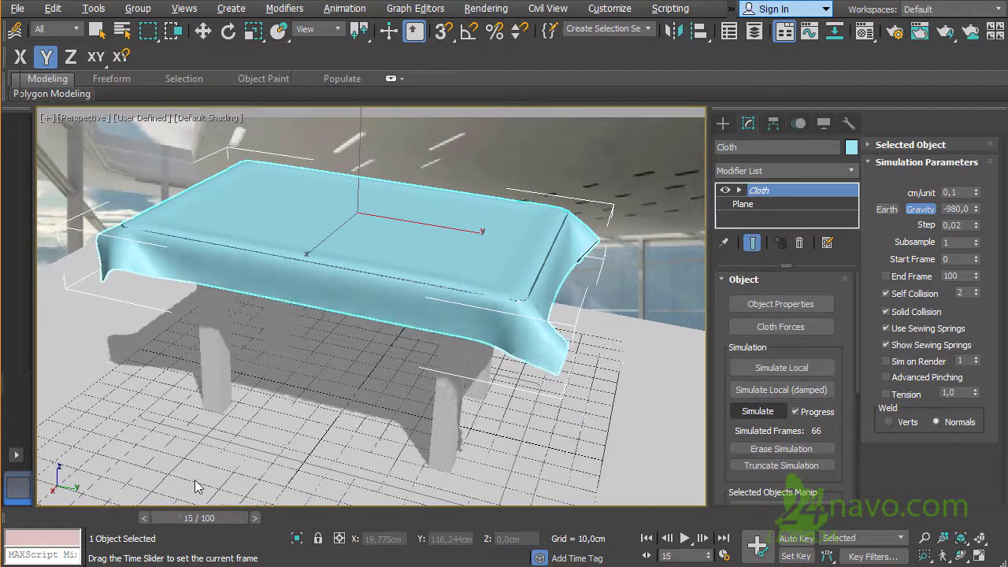
scroll(477, 317, "up", 2)
scroll(479, 317, "up", 2)
scroll(473, 323, "up", 2)
mouse_move(468, 329)
middle_mouse_down()
mouse_move(370, 412)
mouse_move(386, 331)
mouse_move(409, 351)
middle_mouse_up()
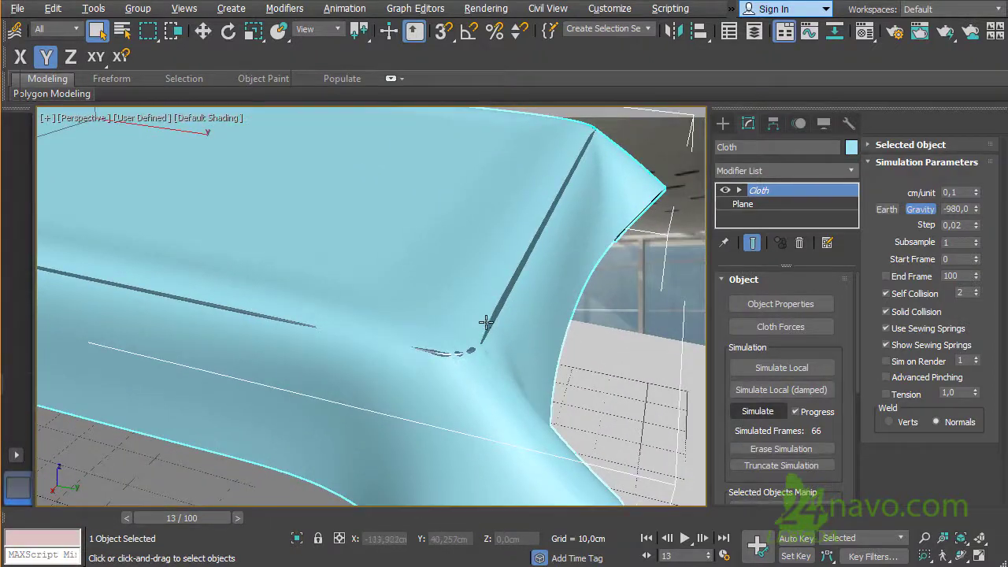
scroll(475, 333, "down", 6)
scroll(441, 352, "up", 1)
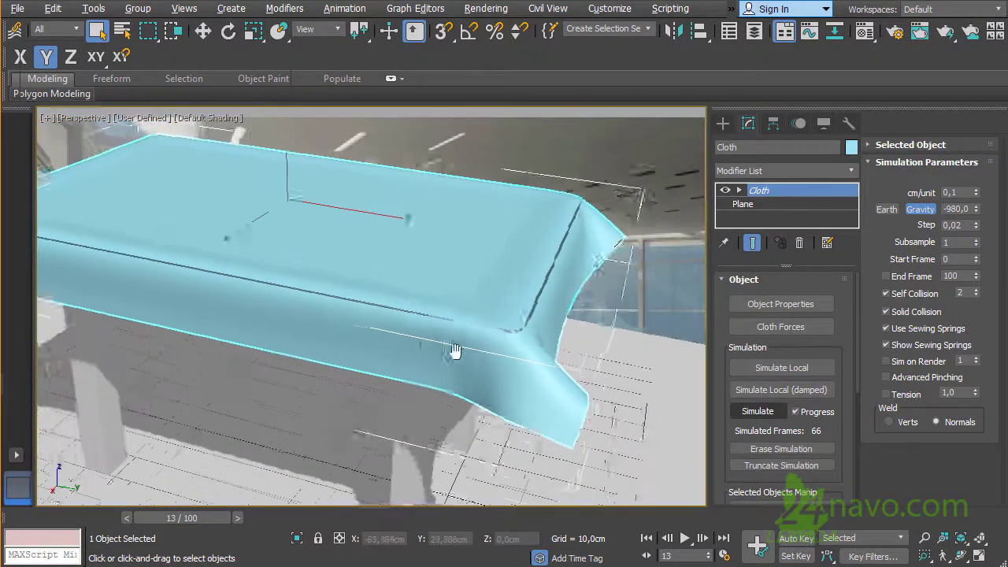
scroll(472, 347, "up", 1)
scroll(486, 343, "down", 2)
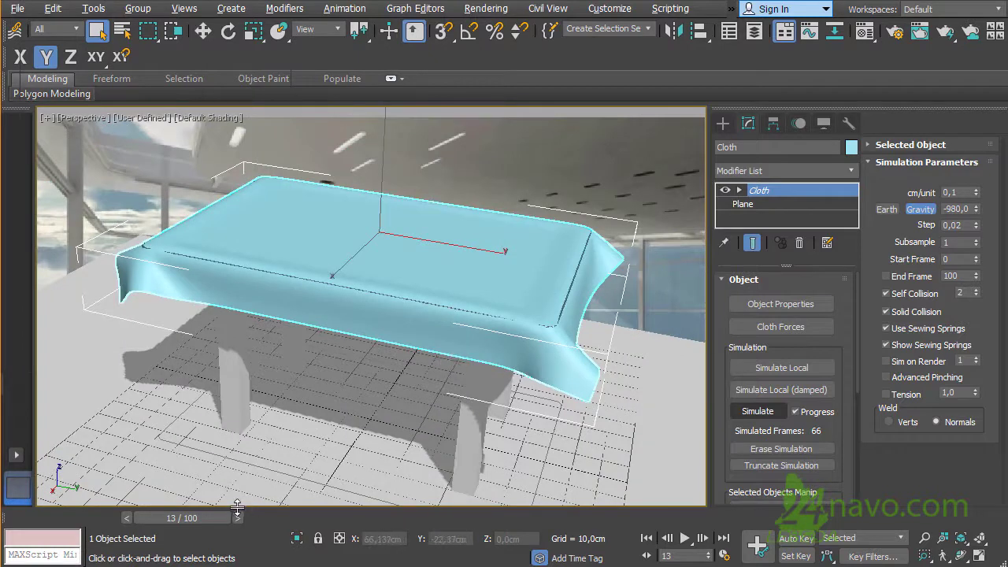
mouse_move(205, 520)
left_mouse_down()
mouse_move(274, 518)
mouse_move(260, 520)
left_mouse_up()
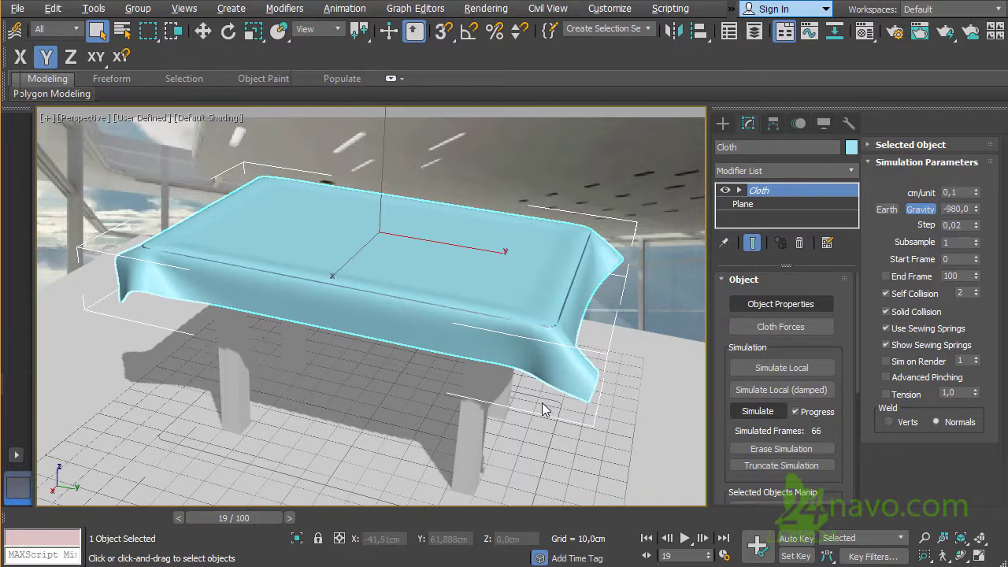
Step: Shift-move the cloth and table aside as an independent copy
left_click(365, 419, "ctrl")
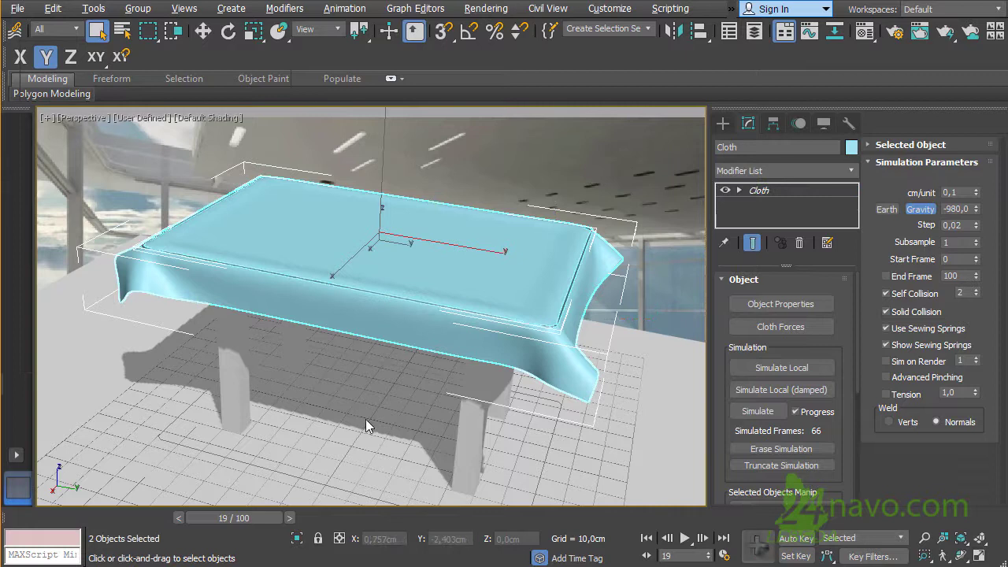
left_click(203, 32)
left_click_drag(450, 264, 756, 337, "shift")
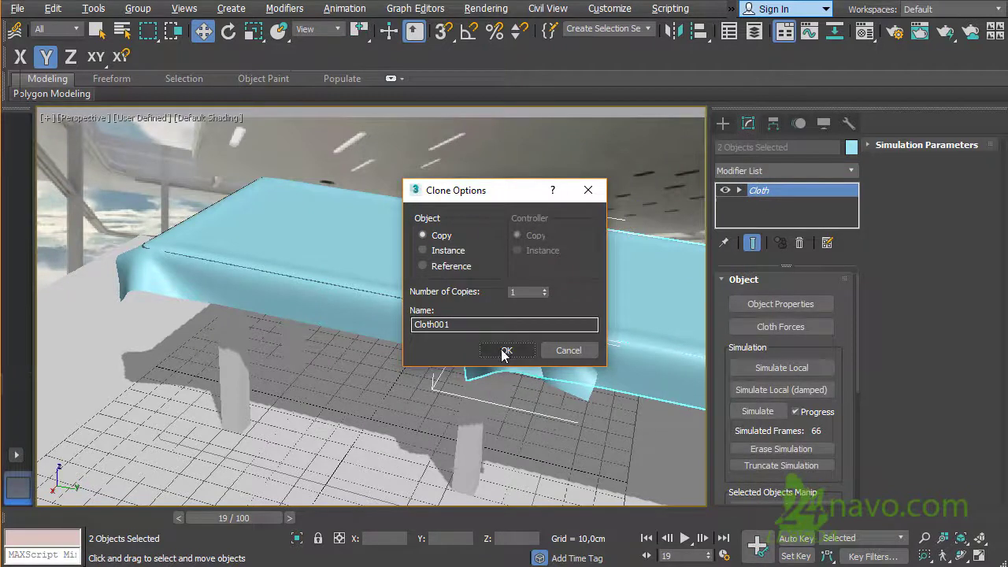
left_click(506, 350)
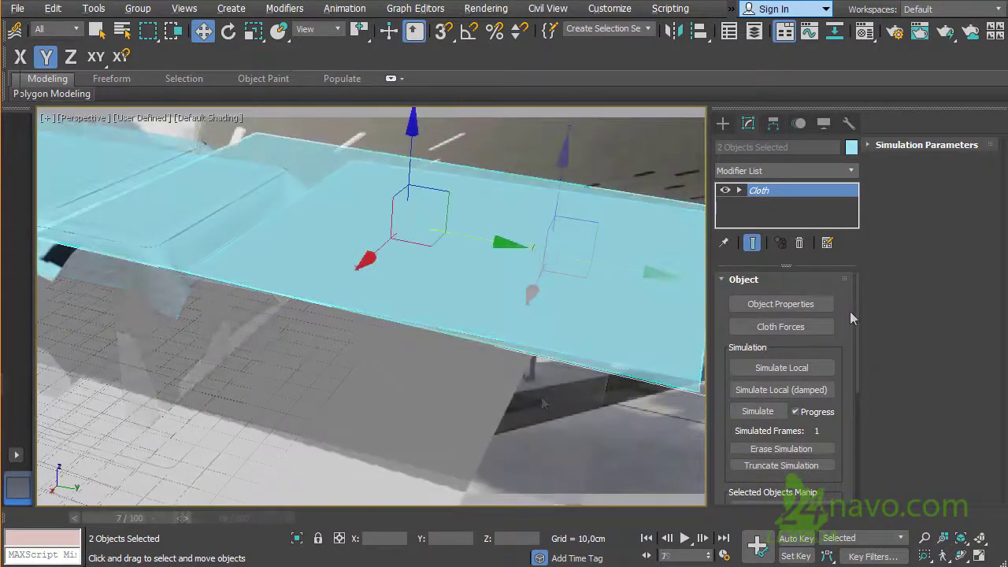
Step: In cloth Object Properties, make table001 a collision object with offset 7
left_click(799, 313)
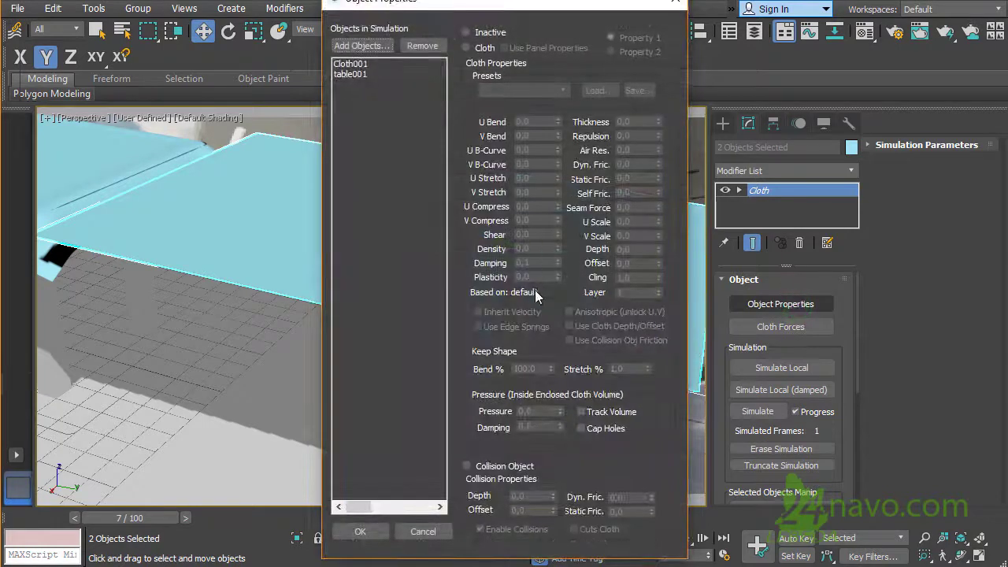
left_click(359, 74)
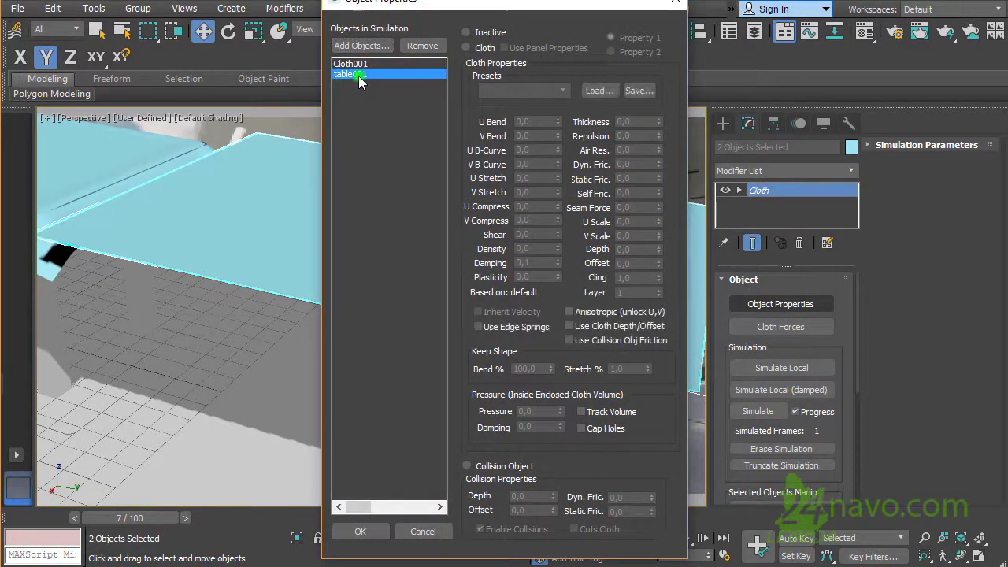
left_click(470, 466)
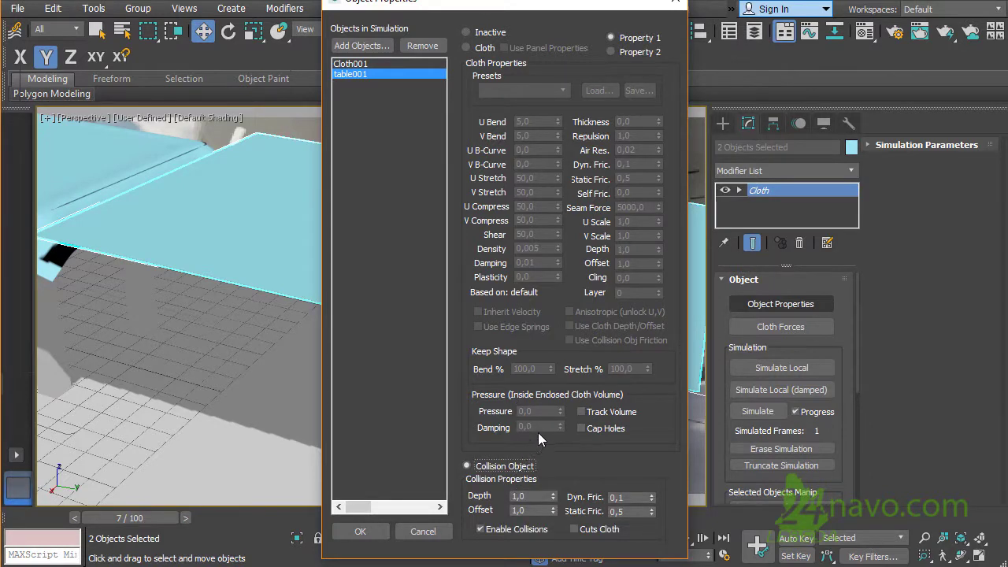
double_click(528, 511)
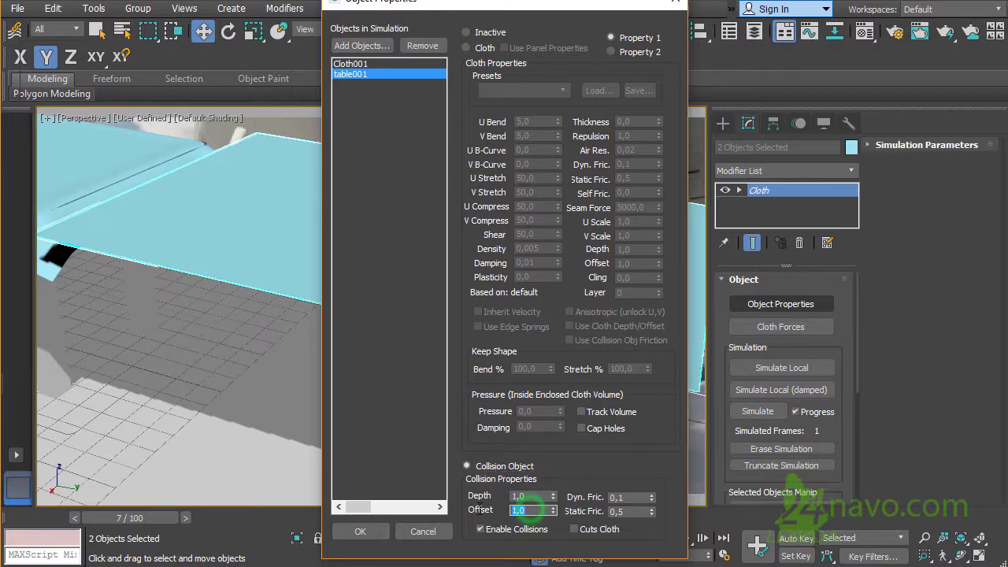
type("2")
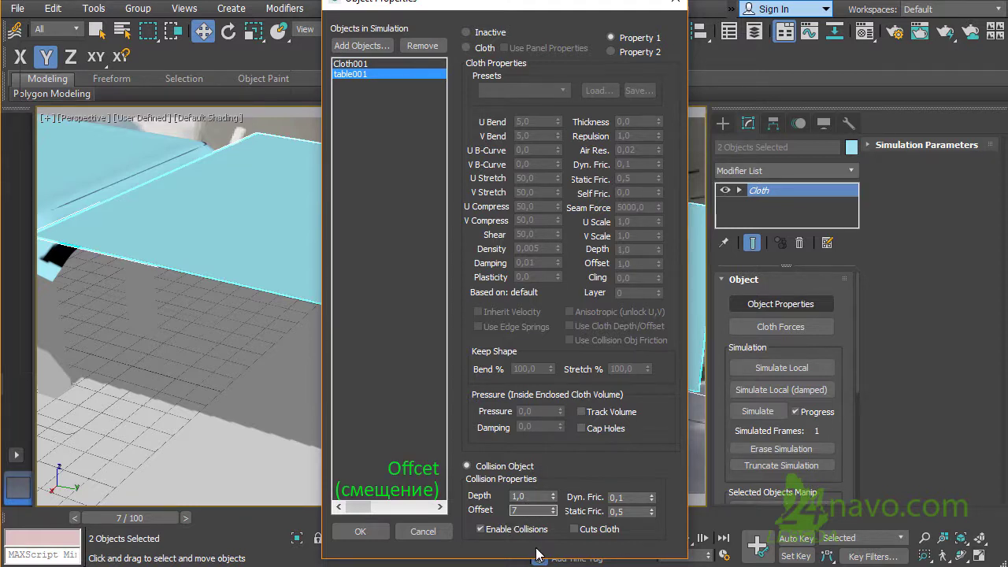
Step: Make Cloth001 Polyester cloth with U and V Bend 5,0, and confirm
left_click(378, 65)
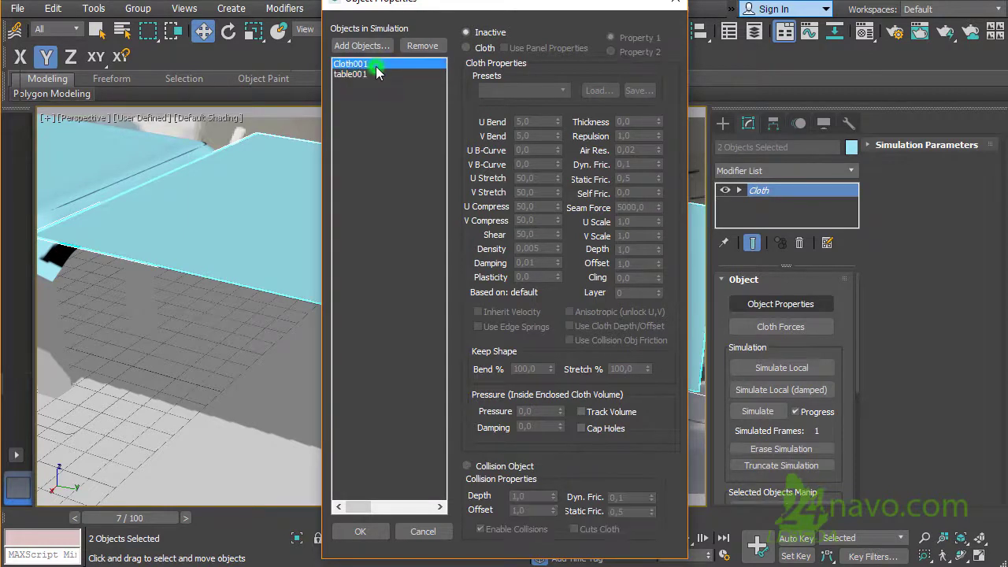
left_click(467, 48)
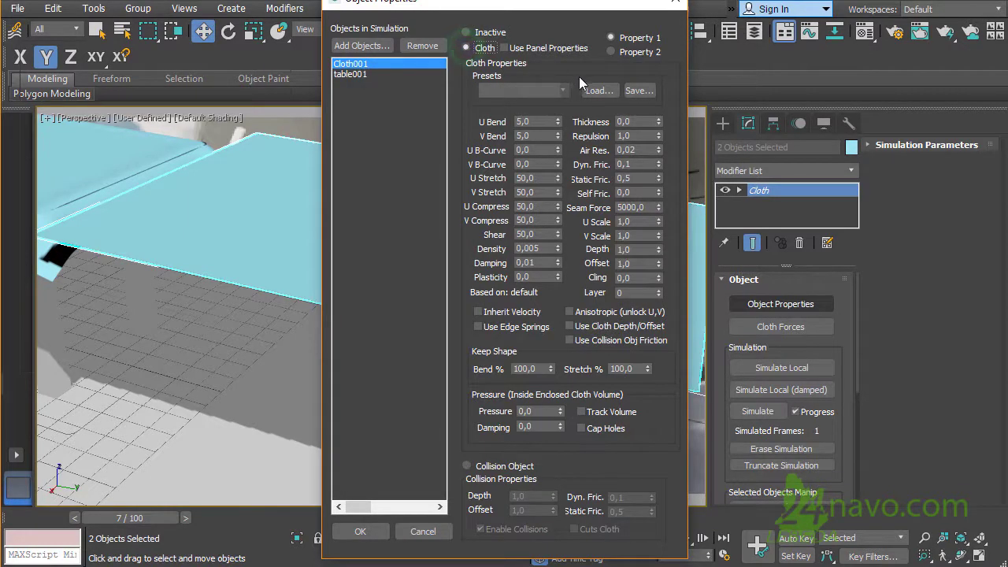
left_click(563, 91)
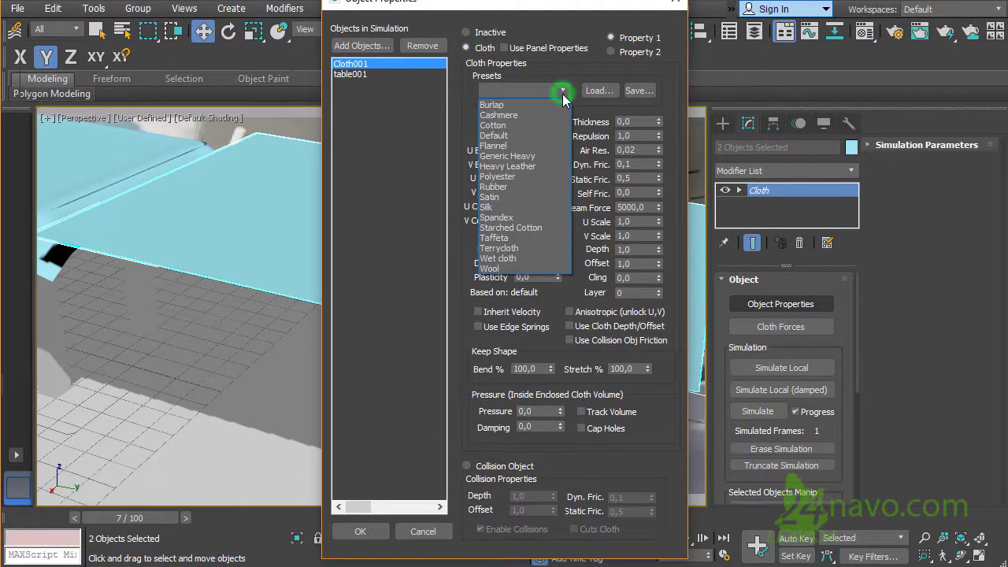
left_click(513, 177)
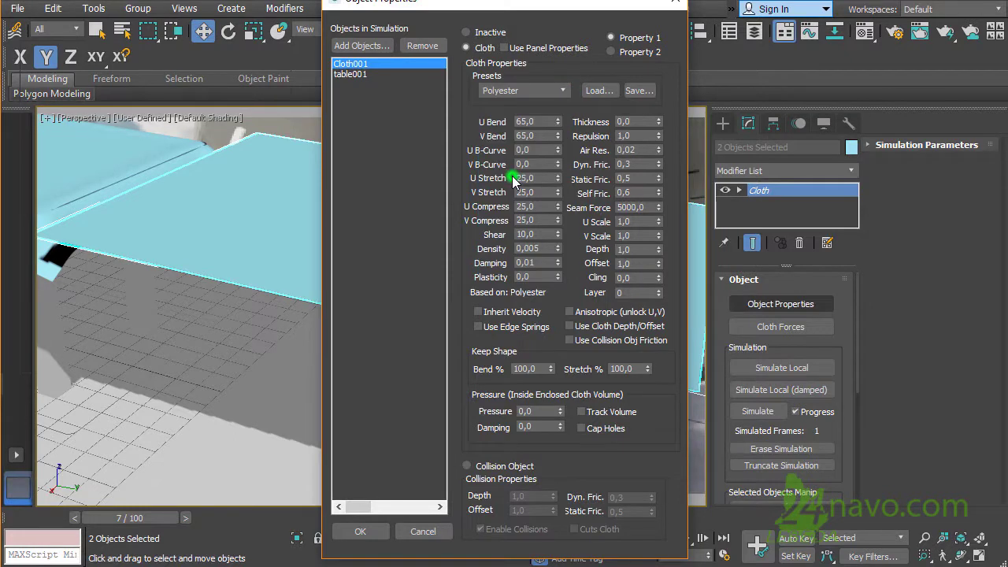
double_click(537, 122)
type("55")
key("Return")
left_click(542, 135)
type("5")
left_click(542, 135)
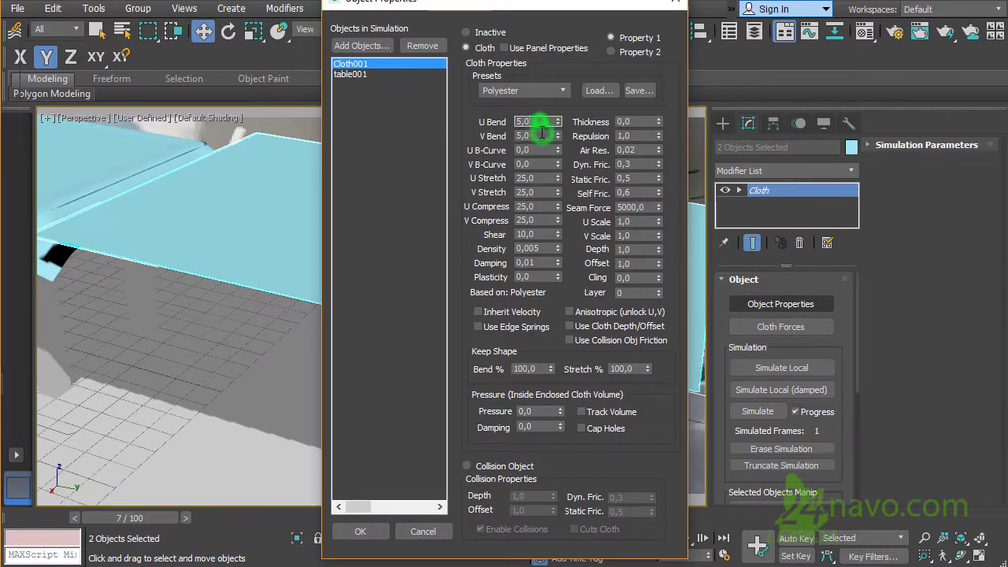
left_click(360, 531)
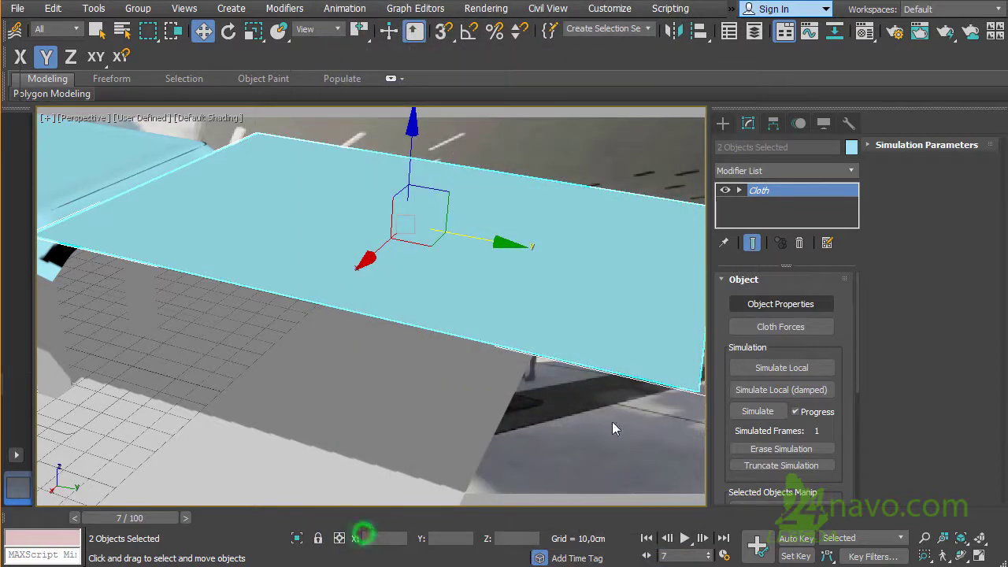
Step: Simulate the copied cloth for about 25 frames, stopping once it has draped
left_click(758, 412)
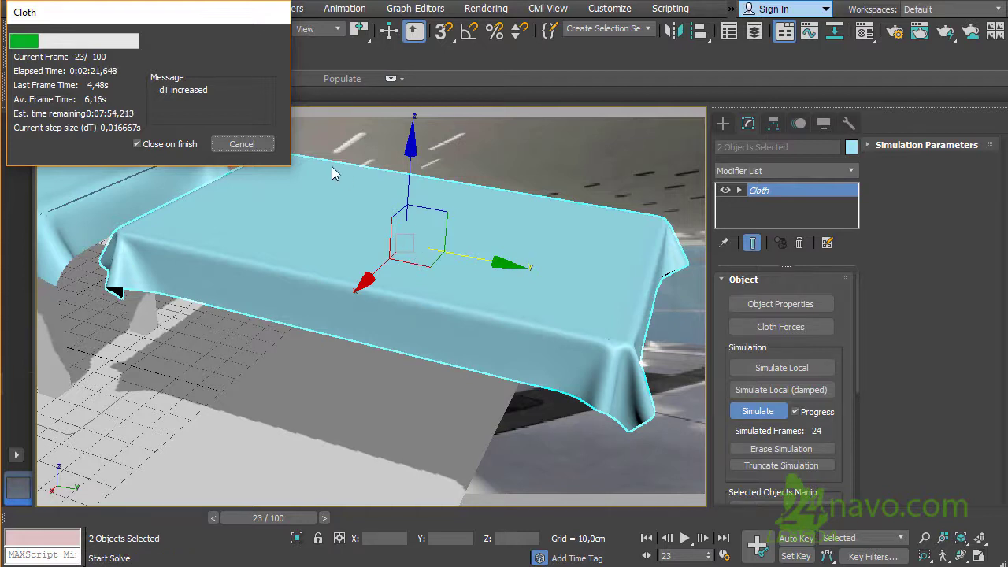
left_click(242, 145)
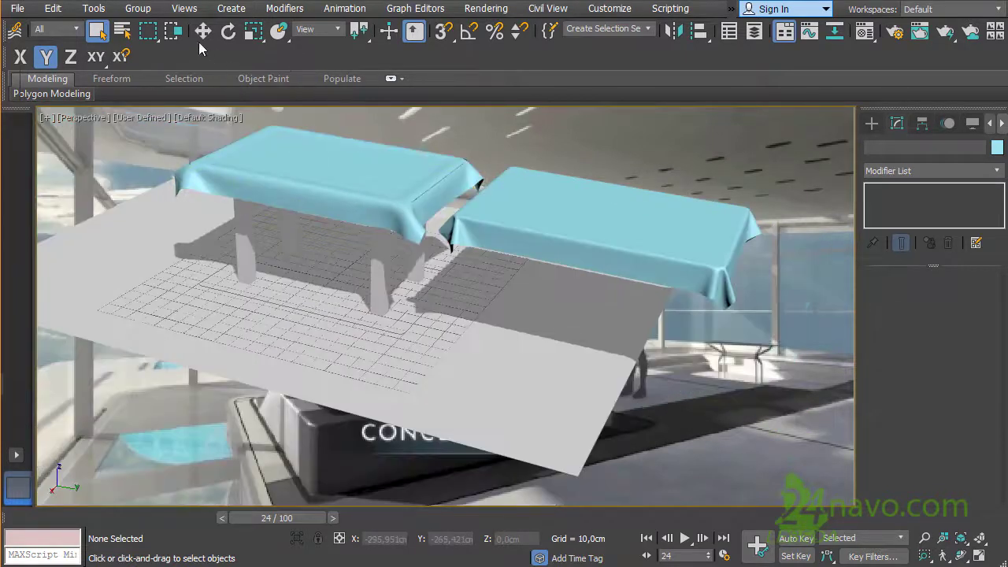
Step: Clone the right table and tablecloth toward the viewer
left_click(202, 30)
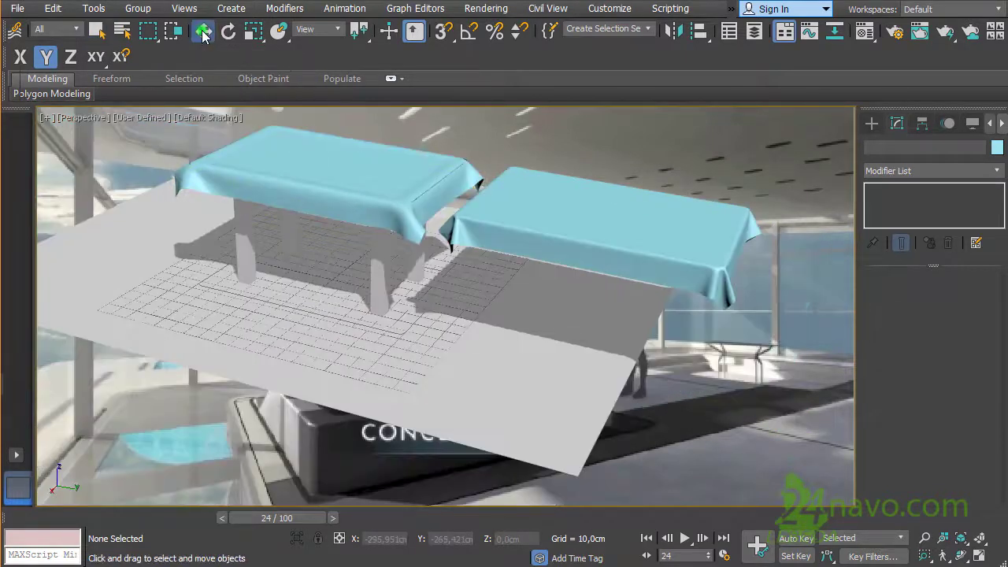
left_click_drag(754, 168, 634, 354)
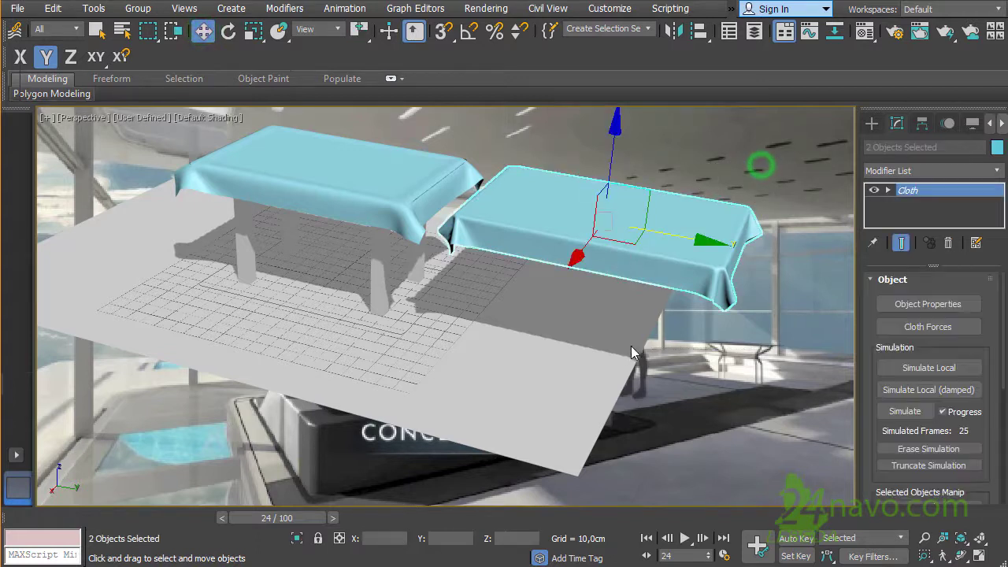
left_click_drag(575, 254, 521, 363)
left_click(508, 350)
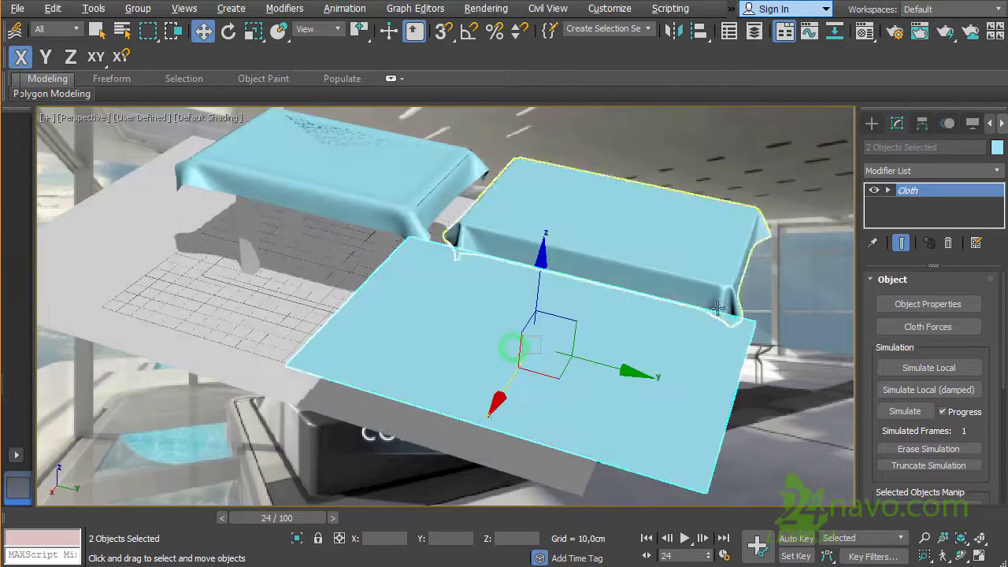
Step: In cloth Object Properties, make table002 a collision object with offset 7
left_click(949, 307)
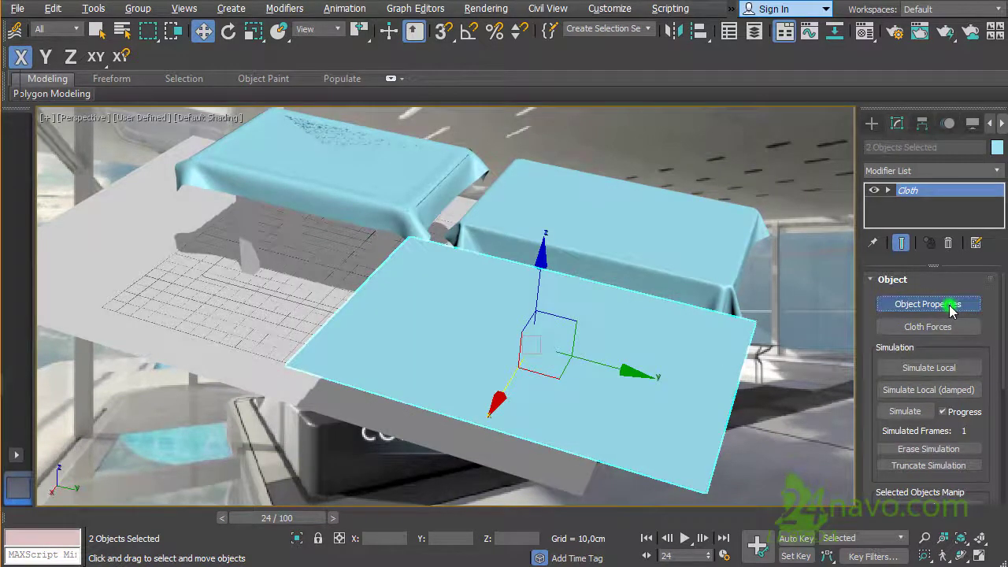
left_click(363, 74)
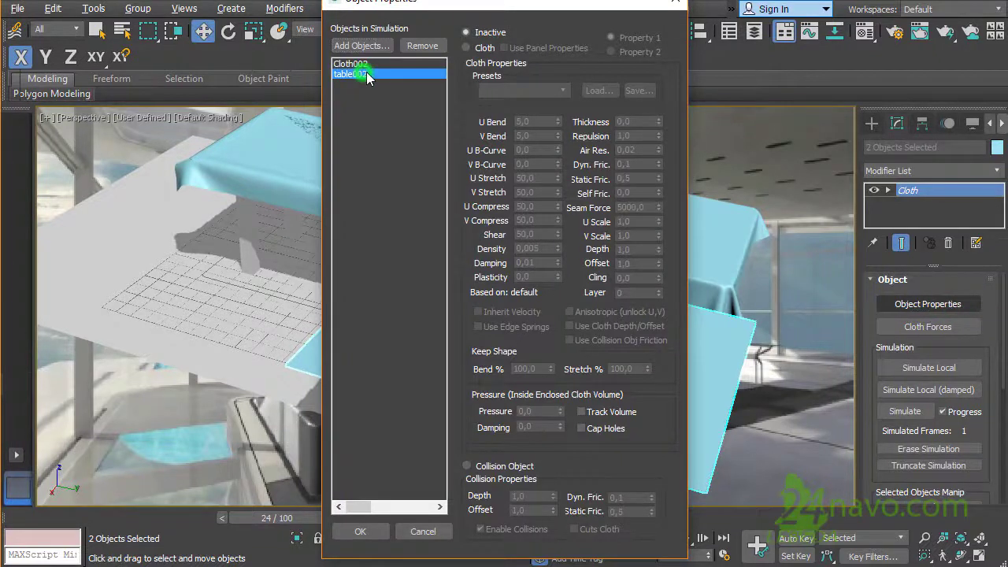
left_click(465, 468)
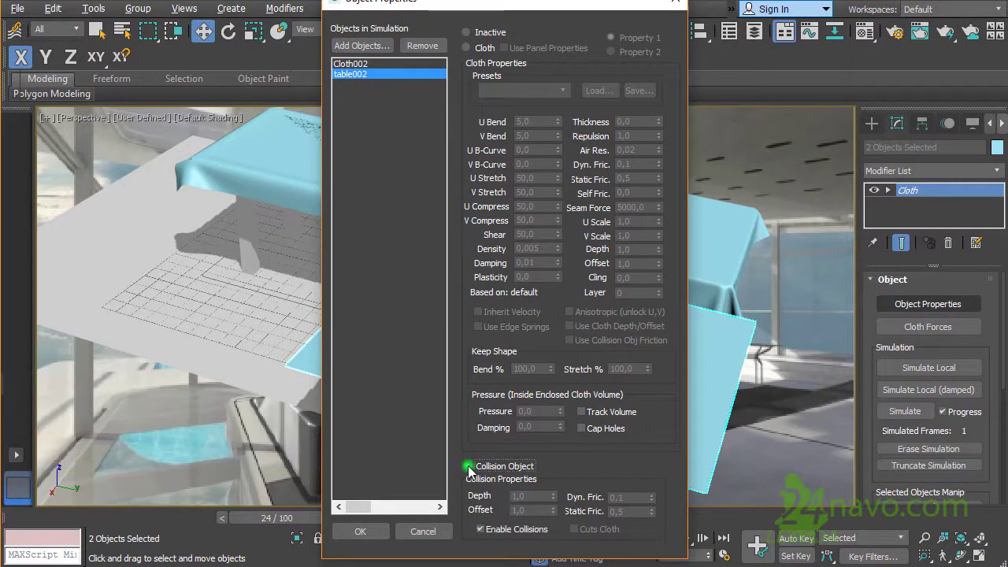
double_click(531, 511)
type("7")
key("Tab")
Step: Make Cloth002 Polyester cloth with U Bend 5,0
left_click(360, 64)
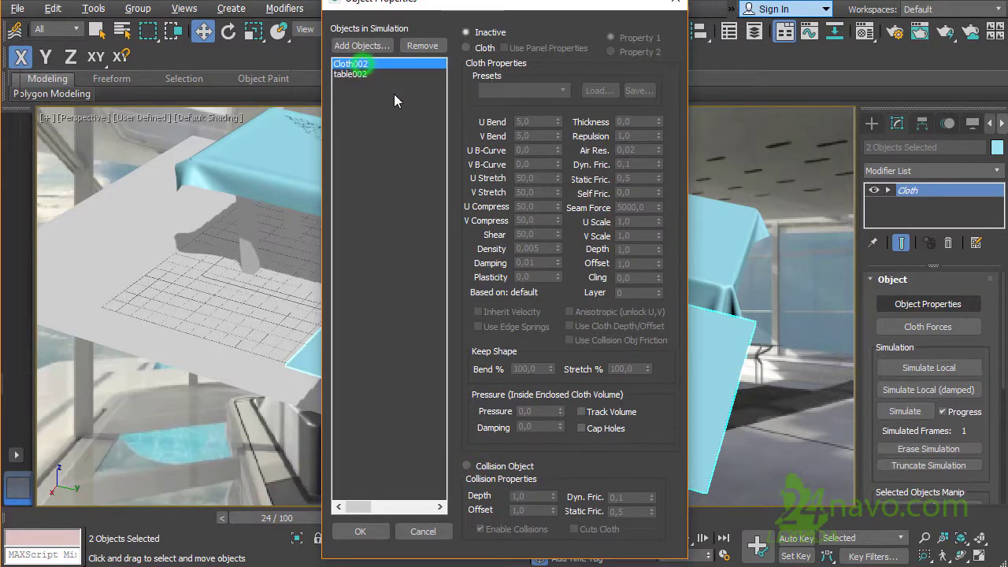
left_click(471, 49)
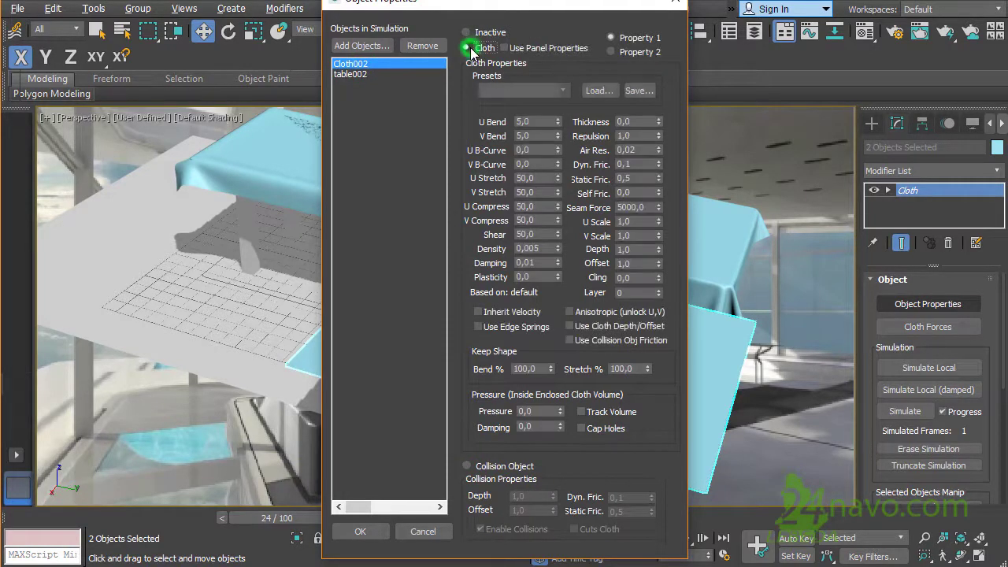
left_click(565, 90)
left_click(520, 178)
double_click(539, 123)
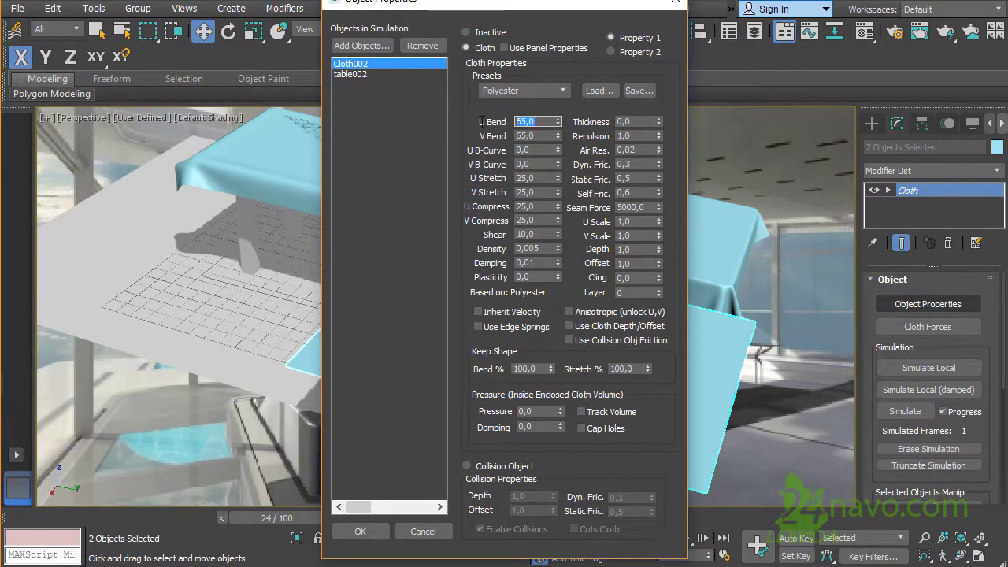
type("5")
key("Tab")
type("5")
key("Tab")
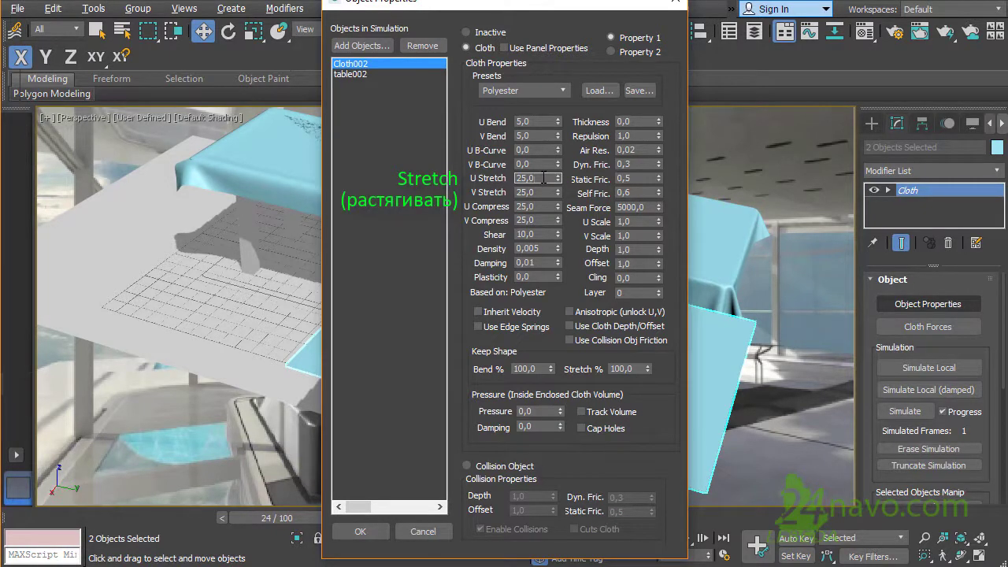
Step: Set Cloth002's U Stretch to 1,0, confirm, and start the simulation
double_click(538, 178)
type("1")
left_click(367, 532)
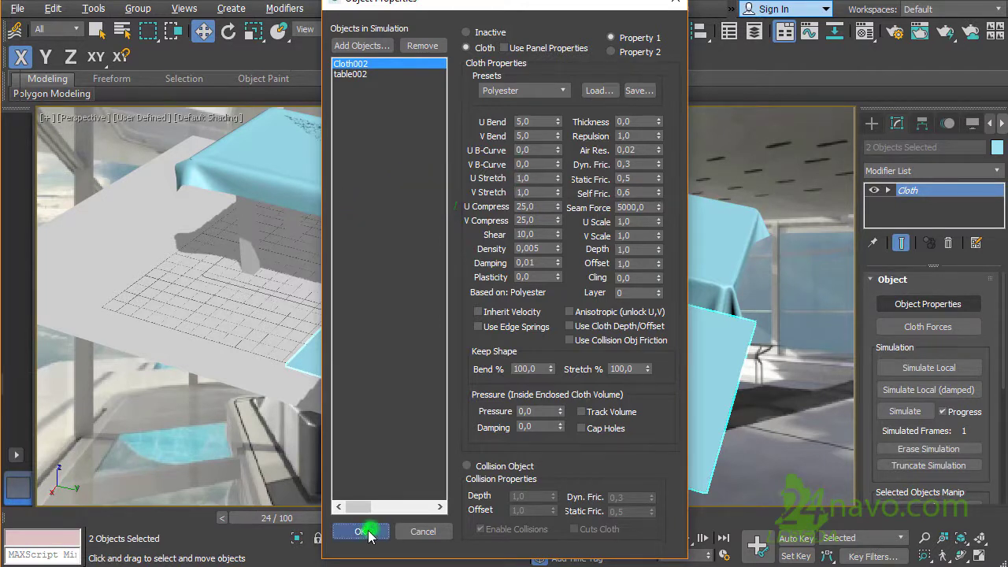
left_click(927, 412)
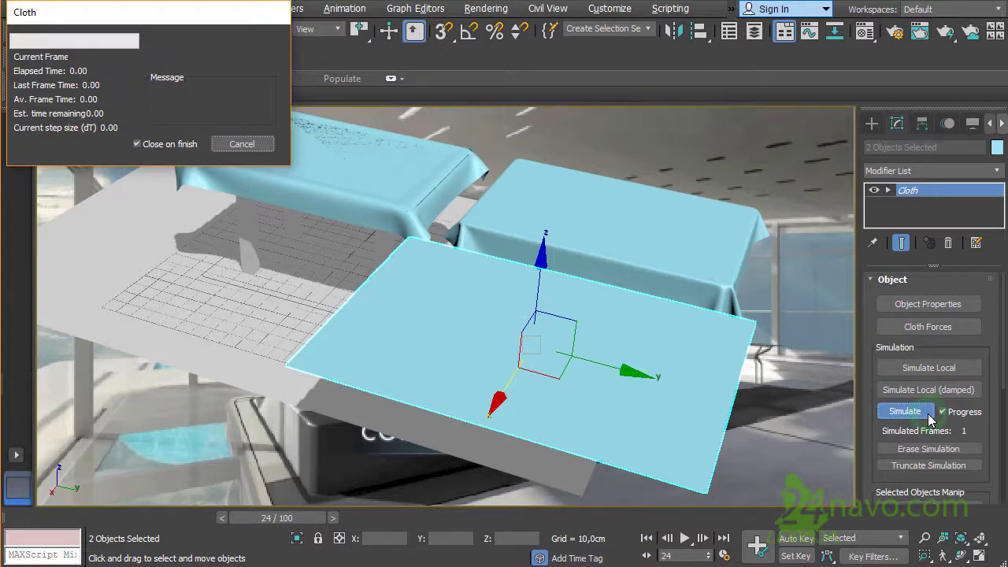
Step: Stop the third cloth simulation at frame 29 and scrub the timeline to review the draping
left_click(250, 148)
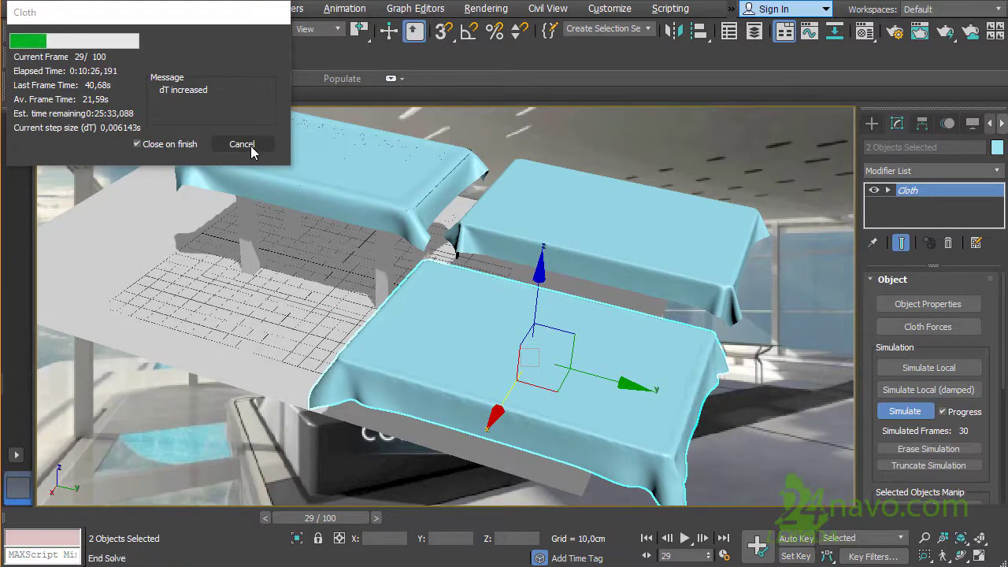
mouse_move(333, 520)
left_mouse_down()
mouse_move(159, 538)
mouse_move(289, 524)
mouse_move(215, 534)
left_mouse_up()
key("w")
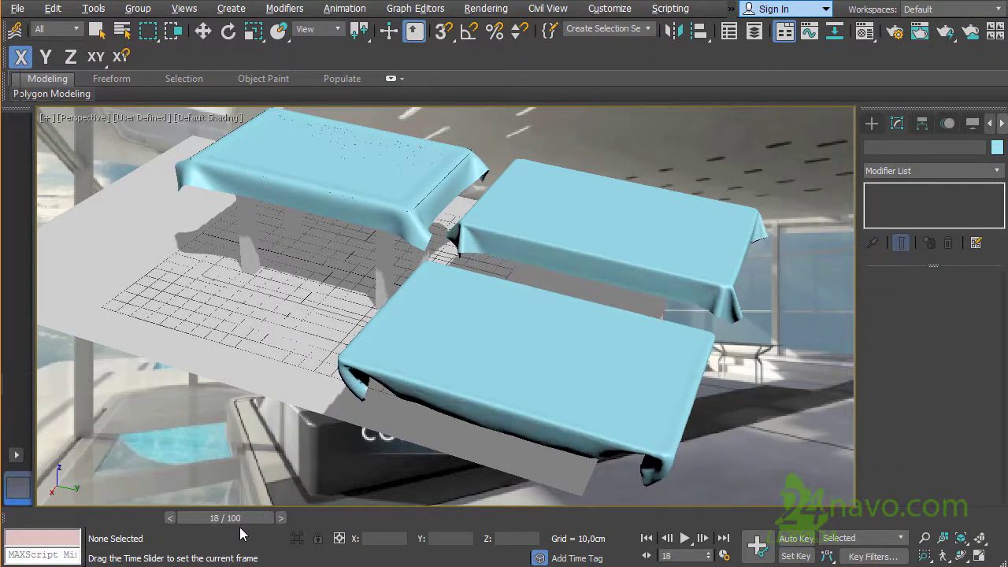
mouse_move(213, 532)
left_mouse_down()
mouse_move(275, 519)
mouse_move(233, 524)
mouse_move(429, 526)
mouse_move(234, 532)
left_mouse_up()
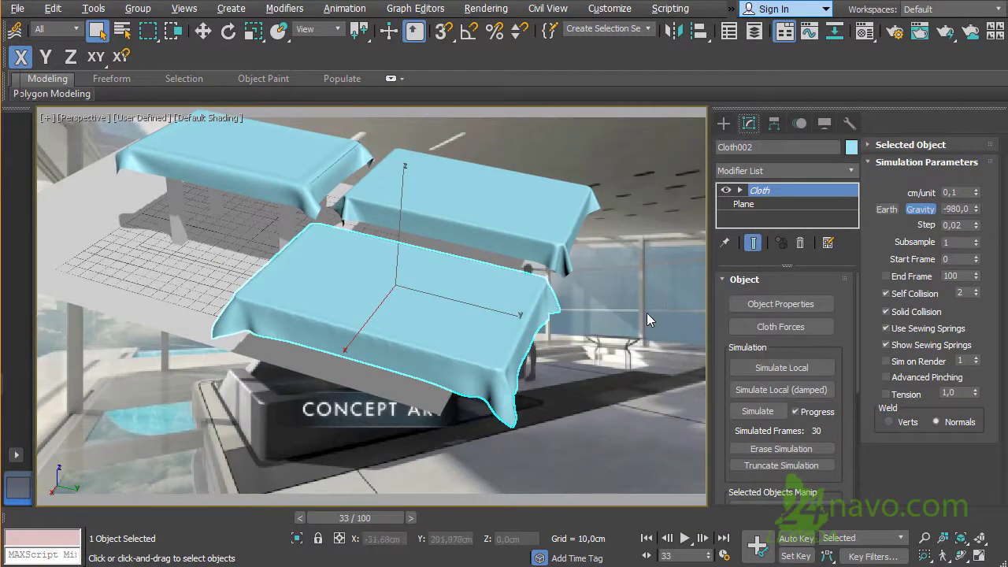
Step: Expand the Cloth modifier's Group and Panel sub-levels and reopen Object Properties
left_click(740, 190)
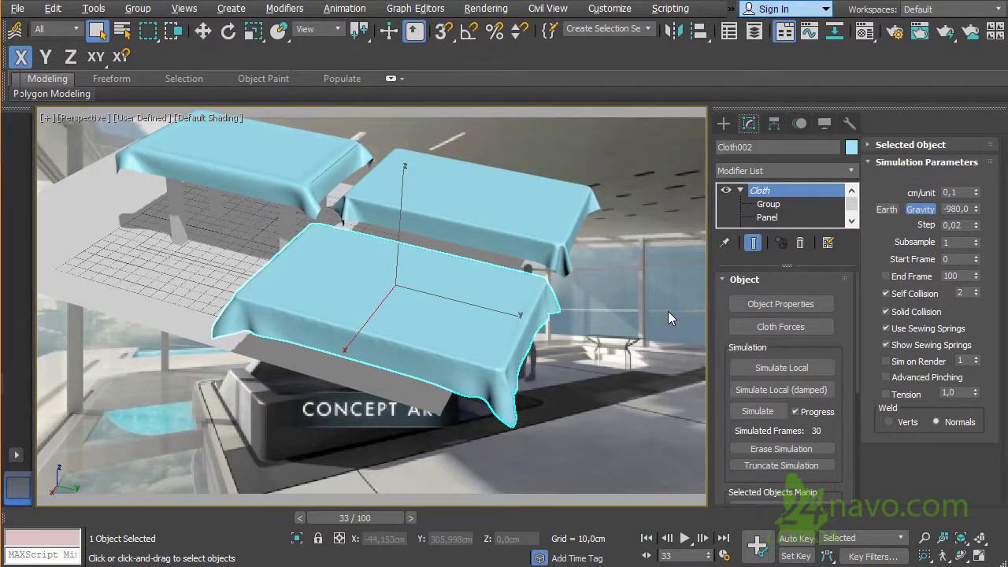
left_click(803, 306)
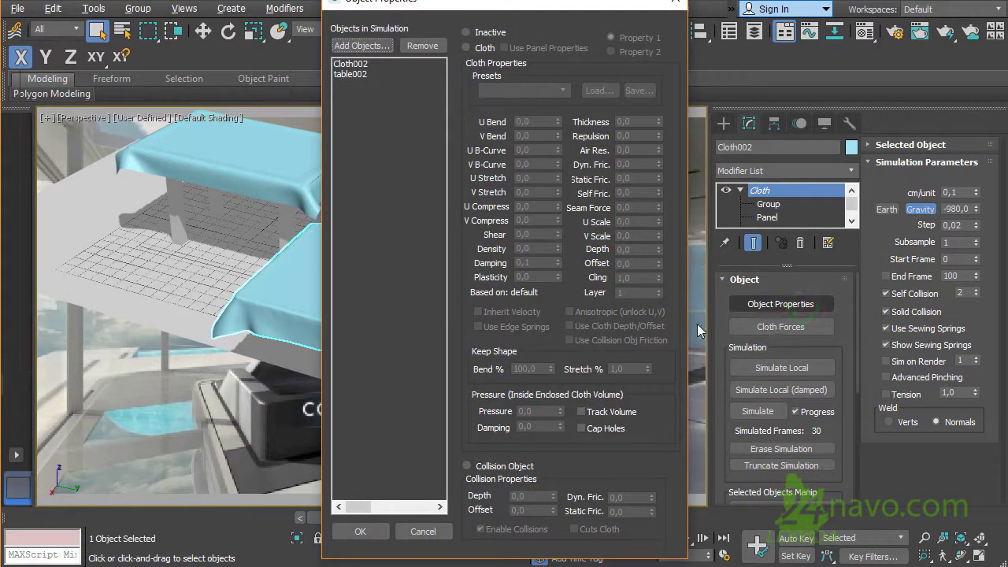